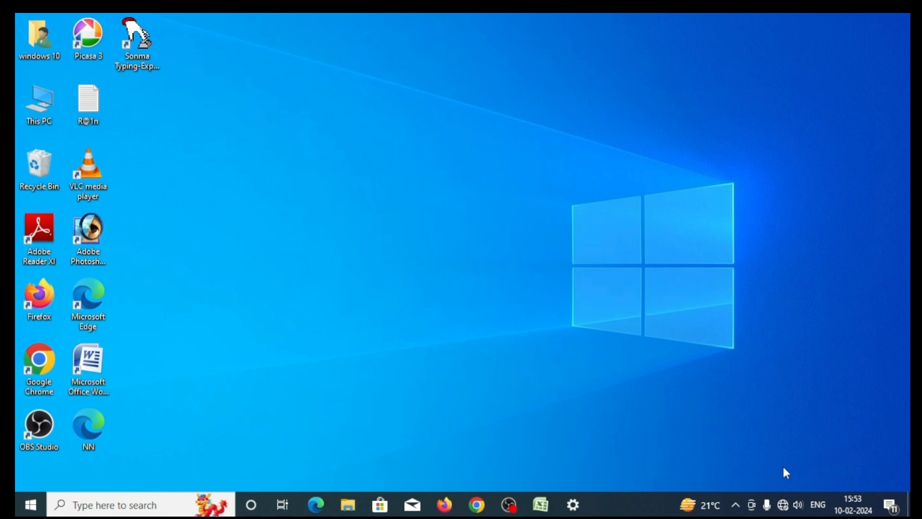
Launch WordPad through the Run dialog with the command wordpad and maximize its window
{"action": "key", "text": "super+r"}
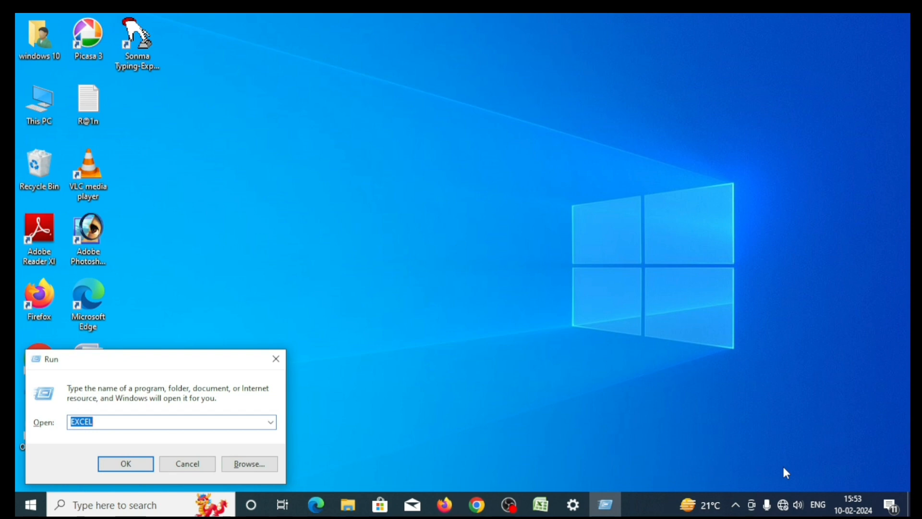
{"action": "key", "text": "BackSpace"}
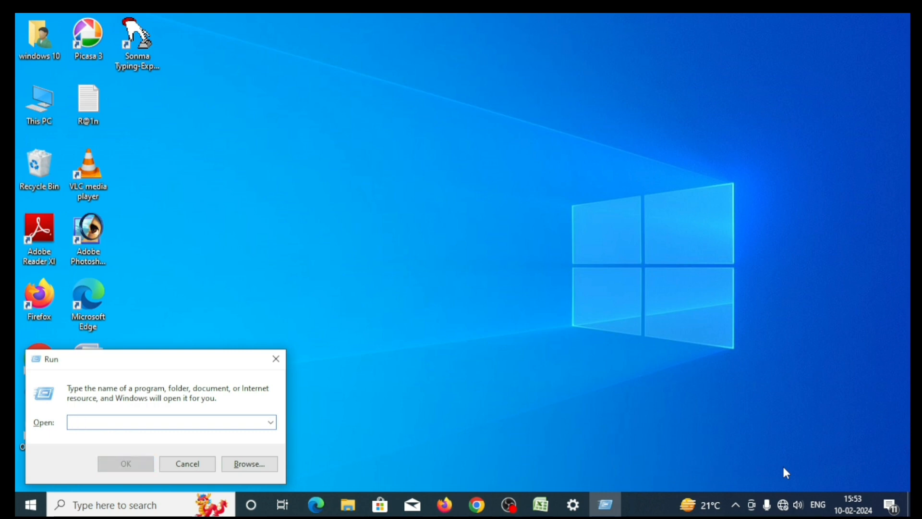
{"action": "type", "text": "wordpad"}
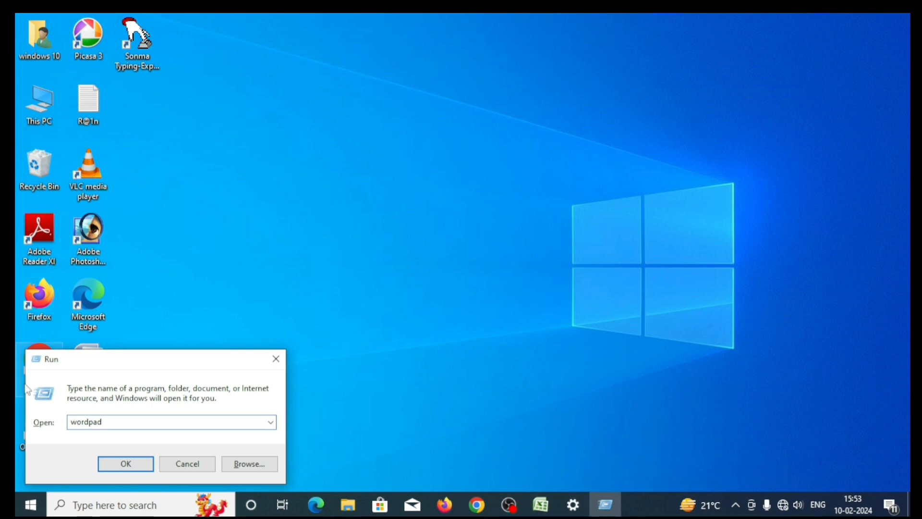
{"action": "left_click", "coordinate": [135, 464]}
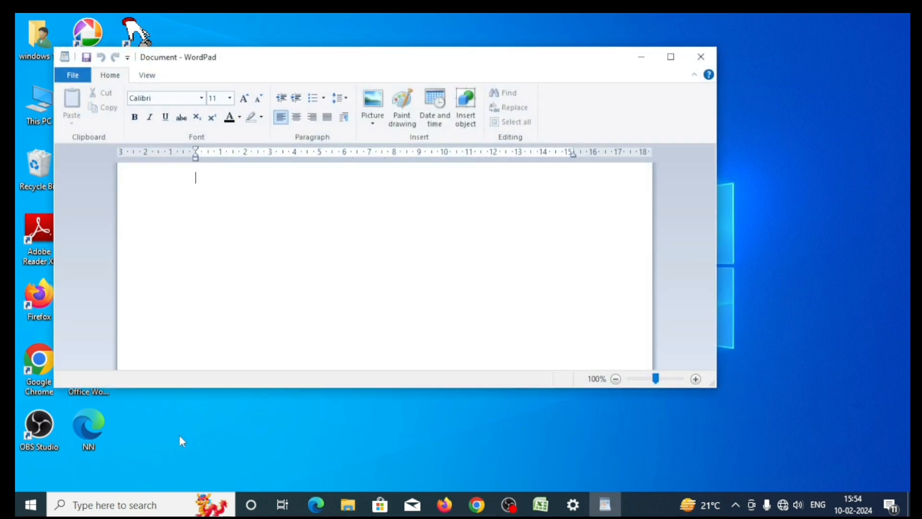
{"action": "left_click", "coordinate": [662, 60]}
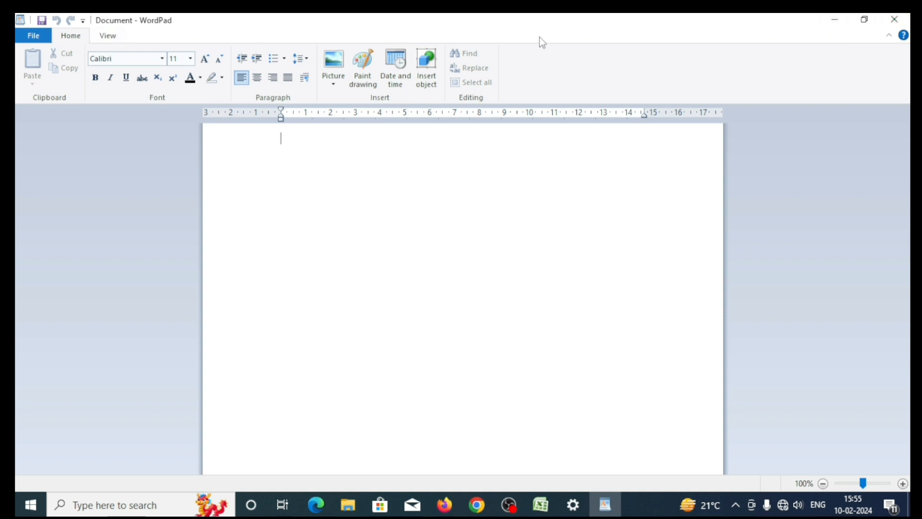
{"action": "left_click", "coordinate": [890, 36]}
{"action": "left_click", "coordinate": [890, 35]}
{"action": "left_click", "coordinate": [109, 37]}
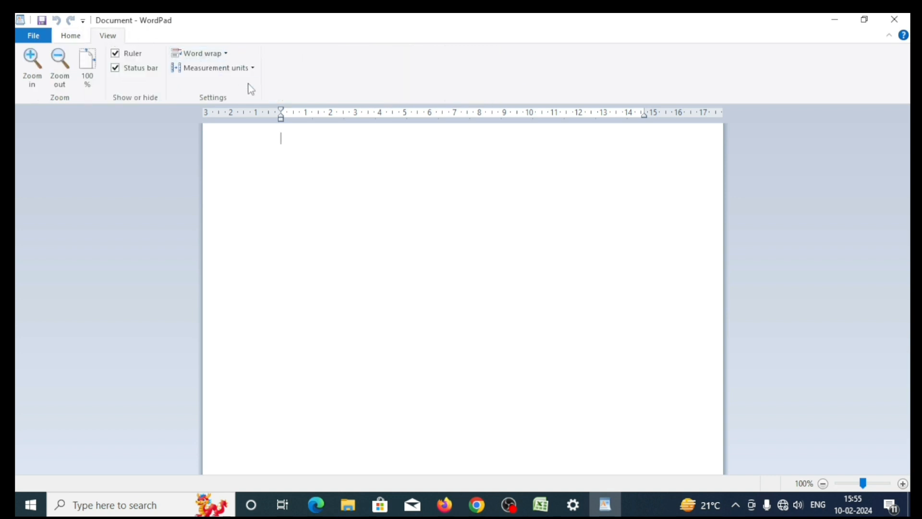
{"action": "left_click", "coordinate": [72, 39]}
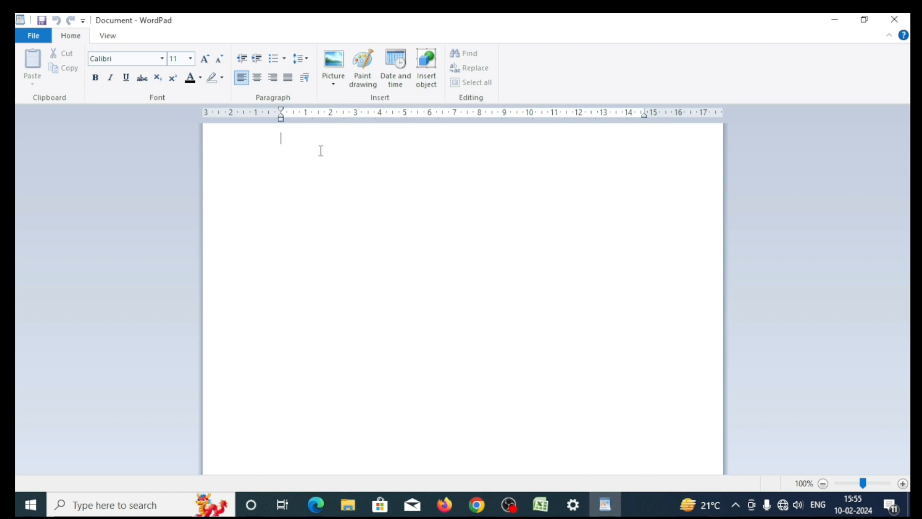
Write "this is a computer" on the first line of the blank document
{"action": "type", "text": "this is "}
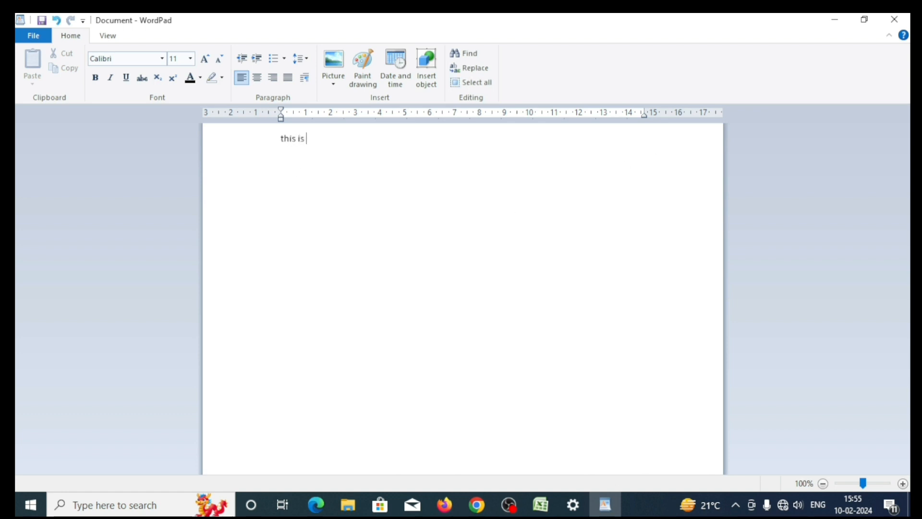
{"action": "type", "text": "a computer"}
{"action": "double_click", "coordinate": [272, 281]}
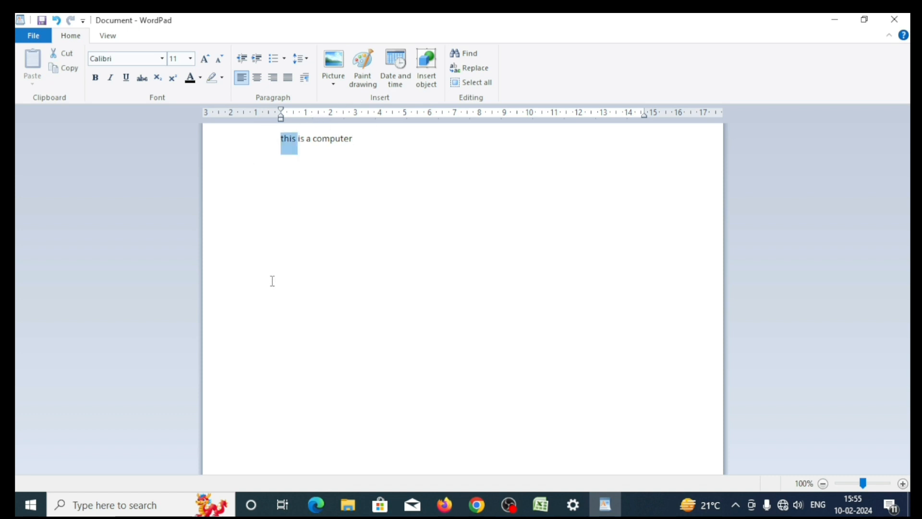
{"action": "triple_click", "coordinate": [272, 281]}
{"action": "left_click", "coordinate": [392, 140]}
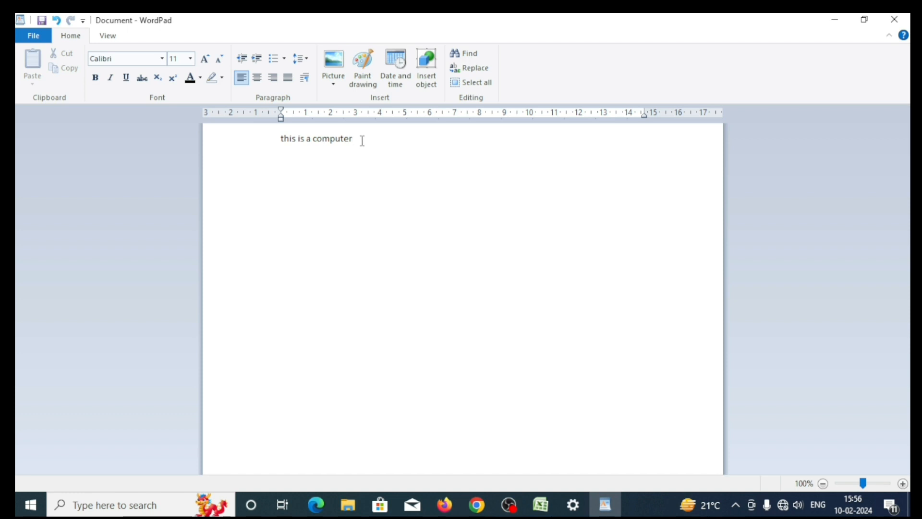
Cut the line "this is a computer" and paste it eight lines further down
{"action": "left_click_drag", "start_coordinate": [362, 140], "coordinate": [278, 141]}
{"action": "key", "text": "super+c"}
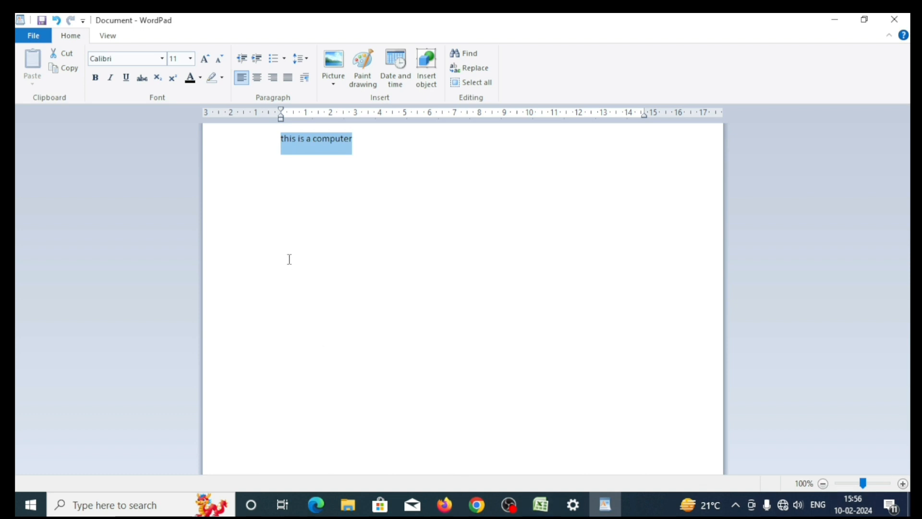
{"action": "left_click", "coordinate": [75, 54]}
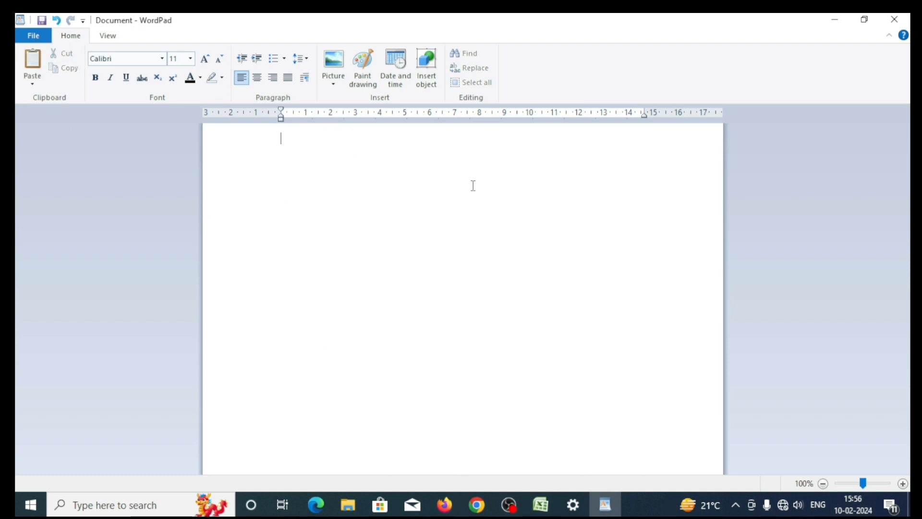
{"action": "key", "text": "Return"}
{"action": "key", "text": "Return"}
{"action": "key", "text": "Return"}
{"action": "key", "text": "Return"}
{"action": "key", "text": "Return"}
{"action": "key", "text": "Return"}
{"action": "key", "text": "Return"}
{"action": "key", "text": "Return"}
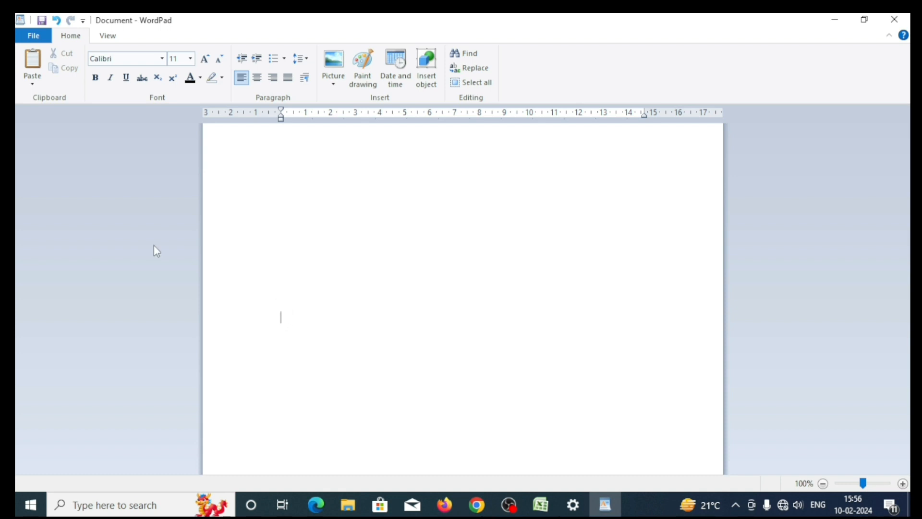
{"action": "left_click", "coordinate": [42, 56]}
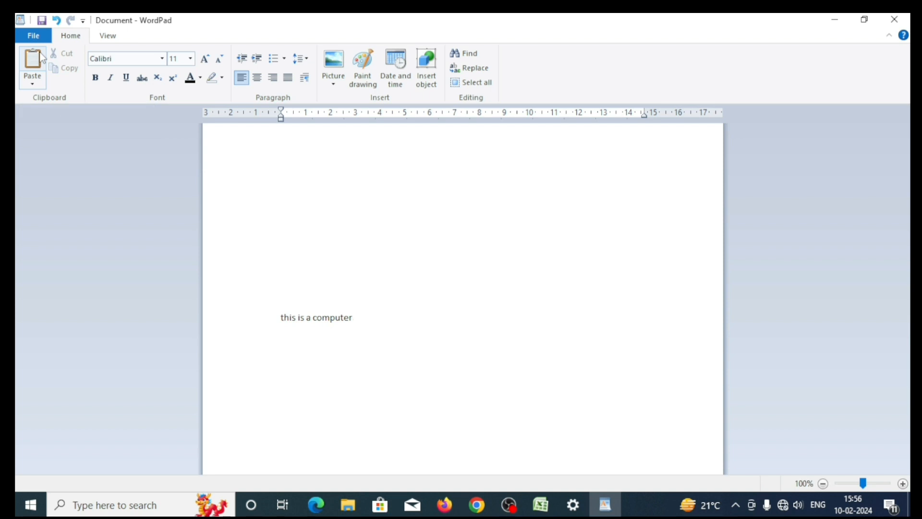
Paste three more copies of "this is a computer", each on its own new line below
{"action": "key", "text": "Return"}
{"action": "left_click", "coordinate": [42, 56]}
{"action": "key", "text": "Return"}
{"action": "left_click", "coordinate": [42, 56]}
{"action": "key", "text": "Return"}
{"action": "left_click", "coordinate": [42, 57]}
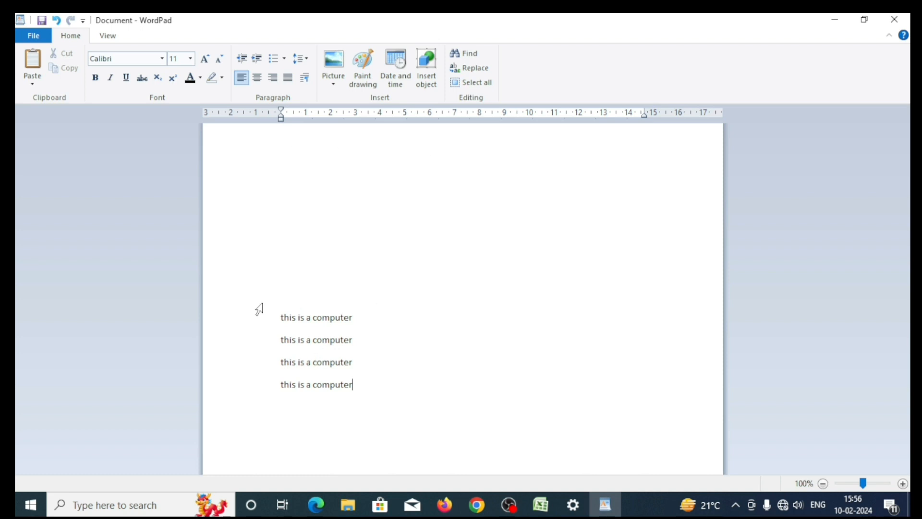
Cut the four "this is a computer" lines and paste them at the beginning of the document
{"action": "left_click_drag", "start_coordinate": [258, 308], "coordinate": [339, 406]}
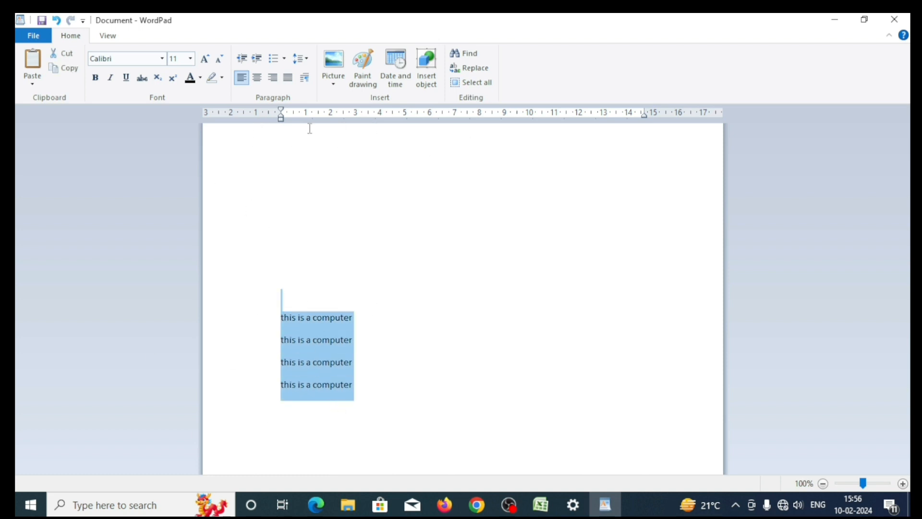
{"action": "left_click", "coordinate": [366, 378]}
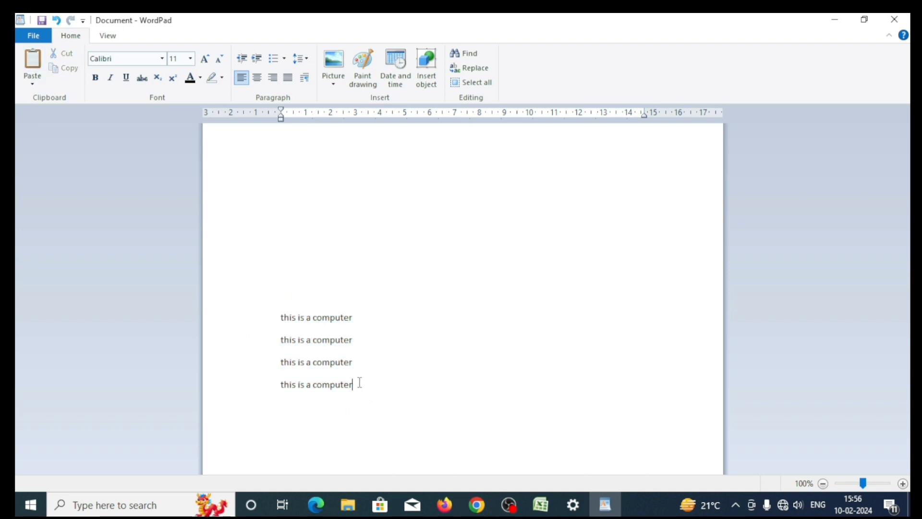
{"action": "left_click_drag", "start_coordinate": [359, 383], "coordinate": [268, 334]}
{"action": "key", "text": "super+c"}
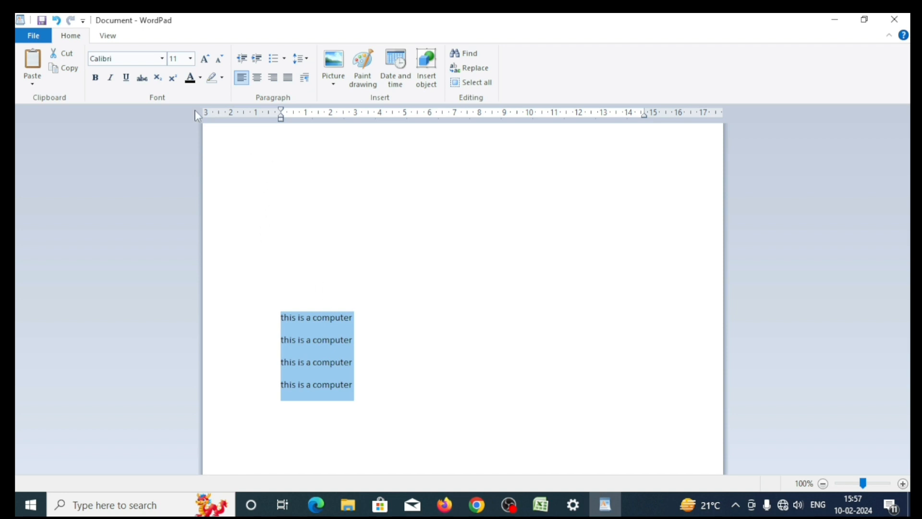
{"action": "left_click", "coordinate": [68, 54]}
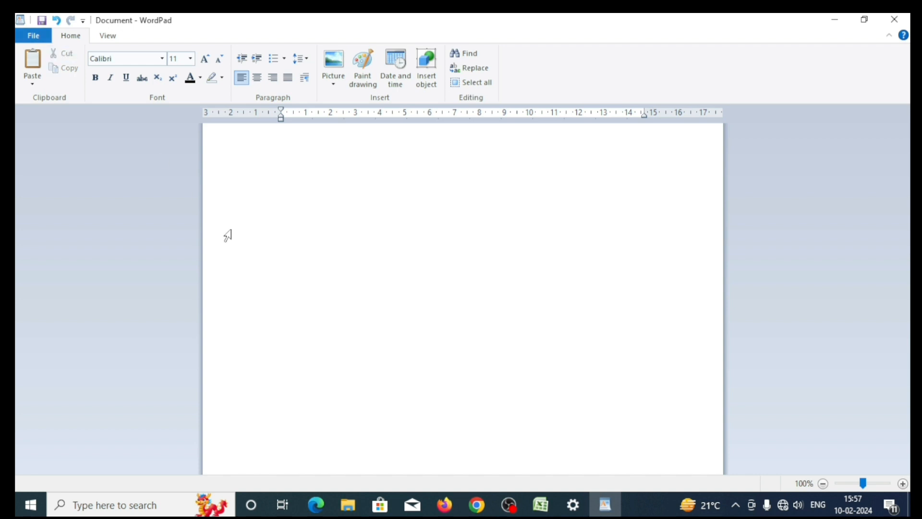
{"action": "key", "text": "BackSpace"}
{"action": "key", "text": "BackSpace"}
{"action": "double_click", "coordinate": [283, 162]}
{"action": "left_click", "coordinate": [284, 152]}
{"action": "left_click", "coordinate": [31, 67]}
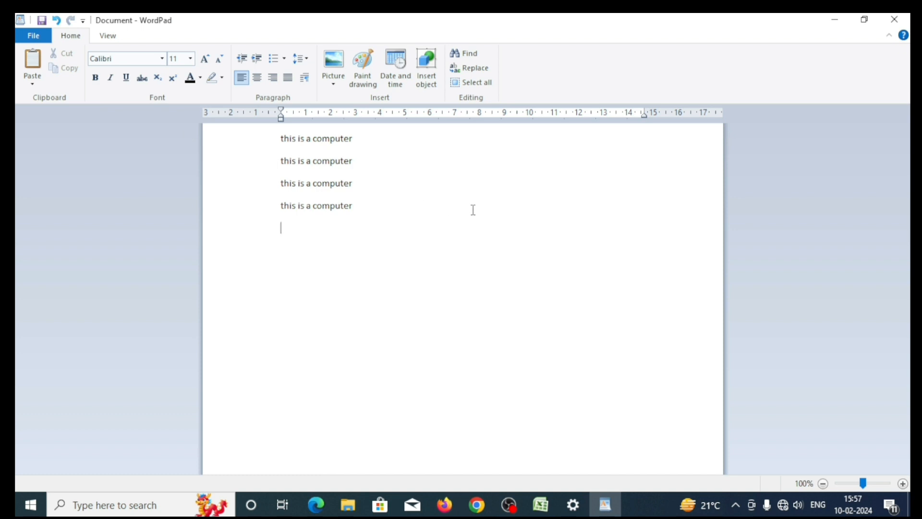
Delete the four "this is a computer" lines and write "this is a boy" on the first line
{"action": "left_click_drag", "start_coordinate": [396, 200], "coordinate": [266, 134]}
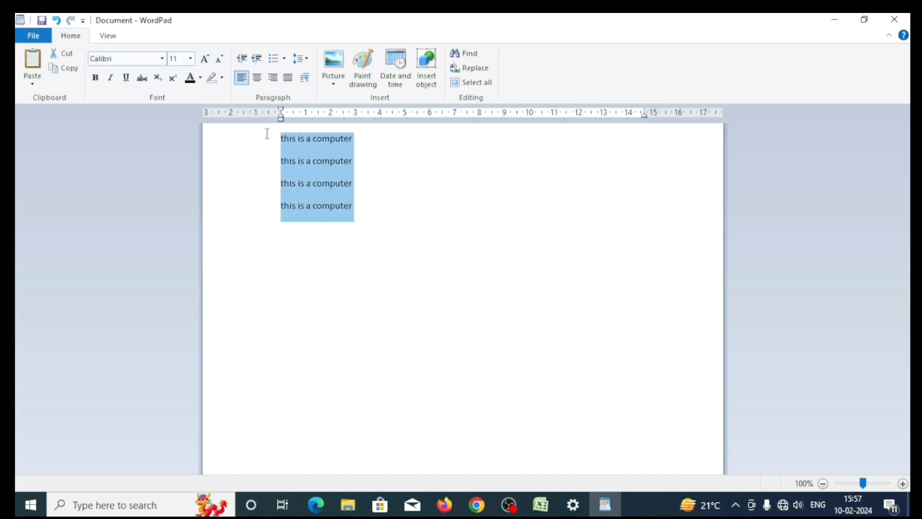
{"action": "key", "text": "Delete"}
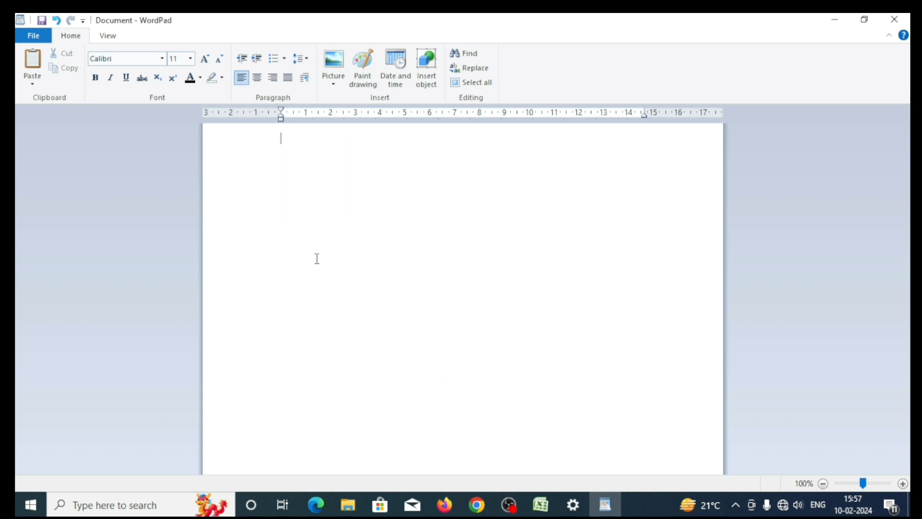
{"action": "left_click", "coordinate": [310, 248]}
{"action": "left_click", "coordinate": [288, 153]}
{"action": "type", "text": "this is is a boy"}
Copy the sentence "this is a boy" and place the cursor at the end of its line
{"action": "left_click_drag", "start_coordinate": [334, 149], "coordinate": [279, 142]}
{"action": "left_click", "coordinate": [303, 194]}
{"action": "left_click_drag", "start_coordinate": [343, 142], "coordinate": [291, 143]}
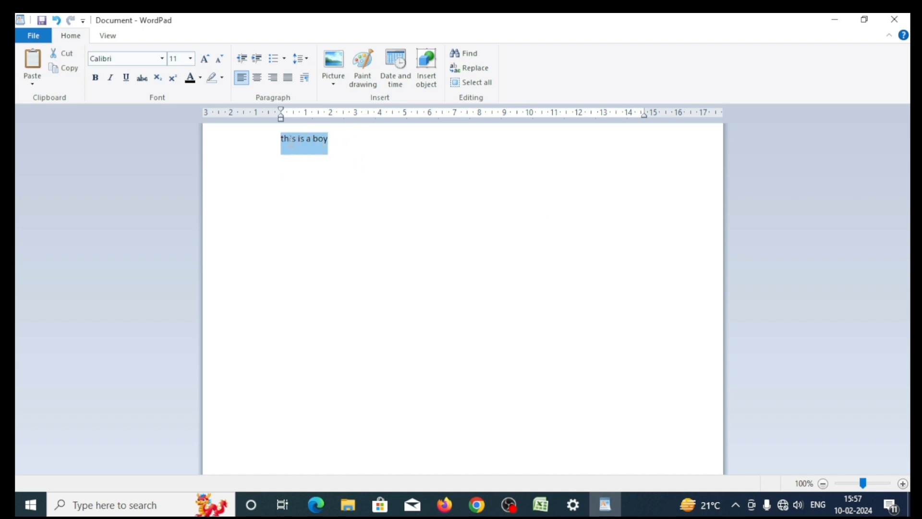
{"action": "left_click", "coordinate": [71, 70]}
{"action": "left_click", "coordinate": [360, 148]}
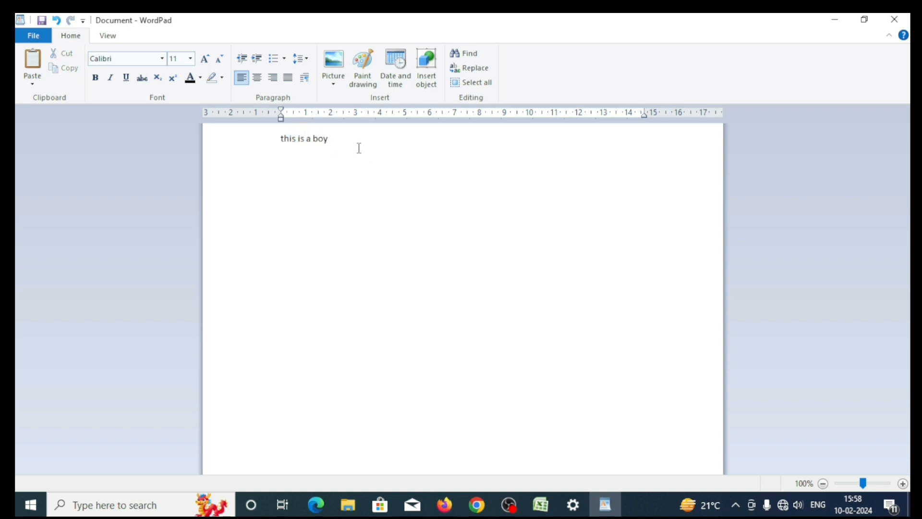
Start a new line and paste the copied sentence there 14 times in a row
{"action": "key", "text": "Return"}
{"action": "left_click", "coordinate": [32, 61]}
{"action": "left_click", "coordinate": [33, 64]}
{"action": "left_click", "coordinate": [33, 65]}
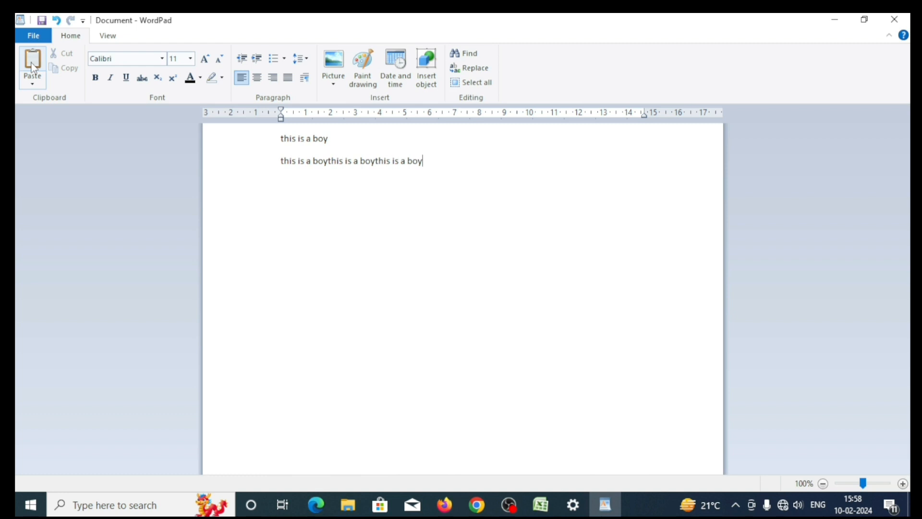
{"action": "left_click", "coordinate": [33, 65]}
{"action": "left_click", "coordinate": [33, 64]}
{"action": "left_click", "coordinate": [32, 64]}
{"action": "left_click", "coordinate": [32, 65]}
{"action": "left_click", "coordinate": [33, 65]}
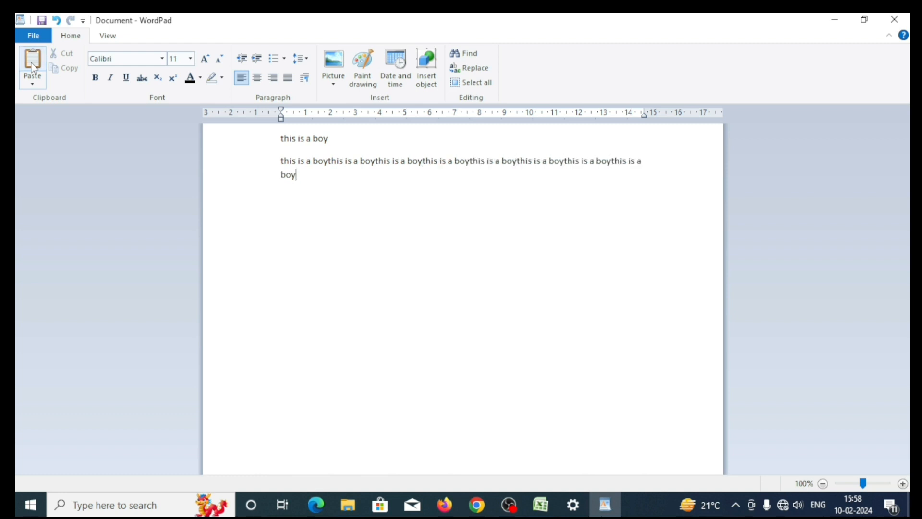
{"action": "left_click", "coordinate": [32, 64]}
{"action": "left_click", "coordinate": [33, 65]}
{"action": "left_click", "coordinate": [33, 64]}
{"action": "left_click", "coordinate": [33, 65]}
{"action": "left_click", "coordinate": [32, 64]}
{"action": "left_click", "coordinate": [32, 65]}
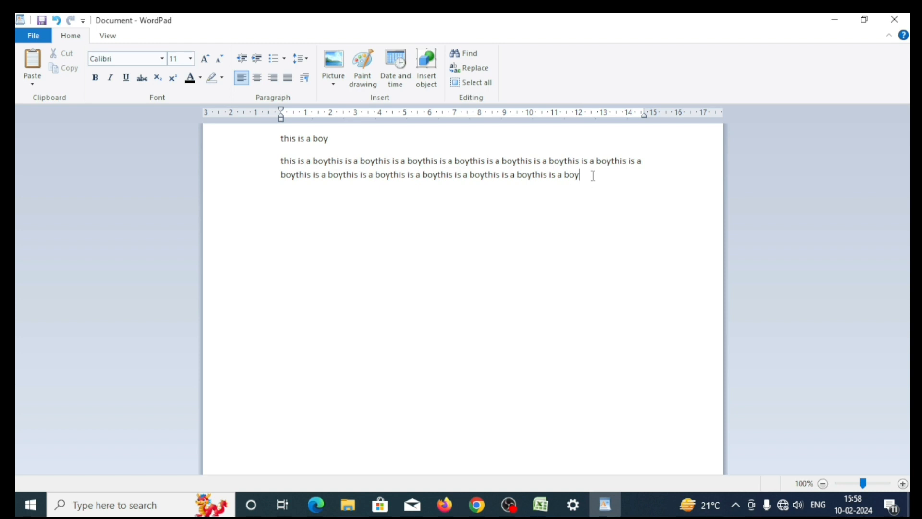
Cut all the "this is a boy" text, and paste the three copied sample paragraphs beginning "On the Insert tab" into the empty document
{"action": "left_click_drag", "start_coordinate": [594, 172], "coordinate": [284, 145]}
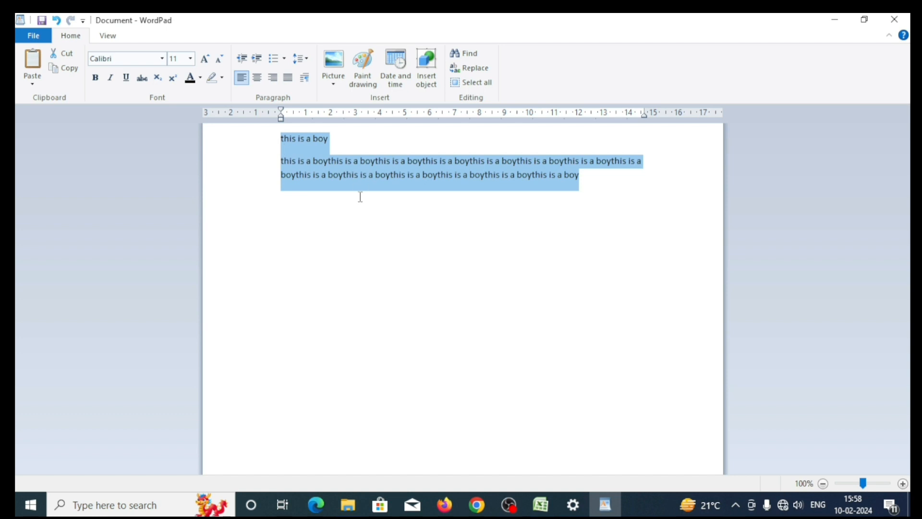
{"action": "key", "text": "ctrl+x"}
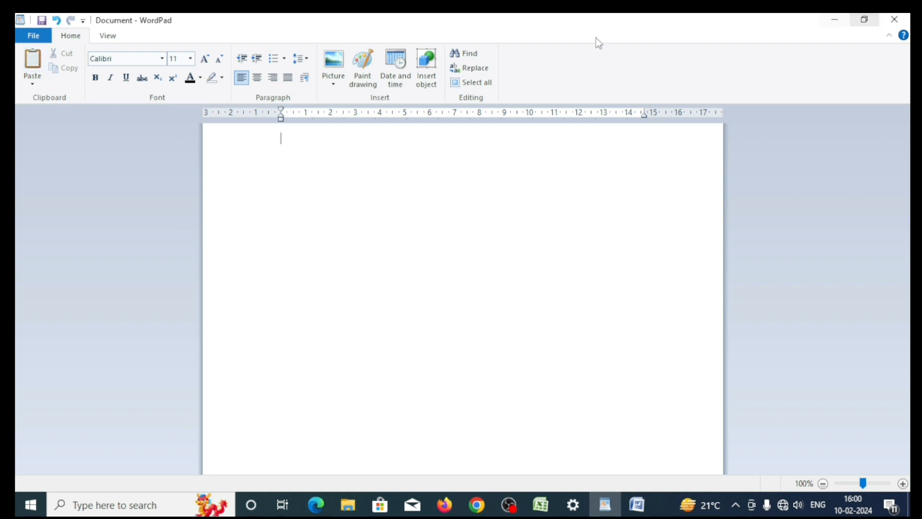
{"action": "left_click", "coordinate": [32, 62]}
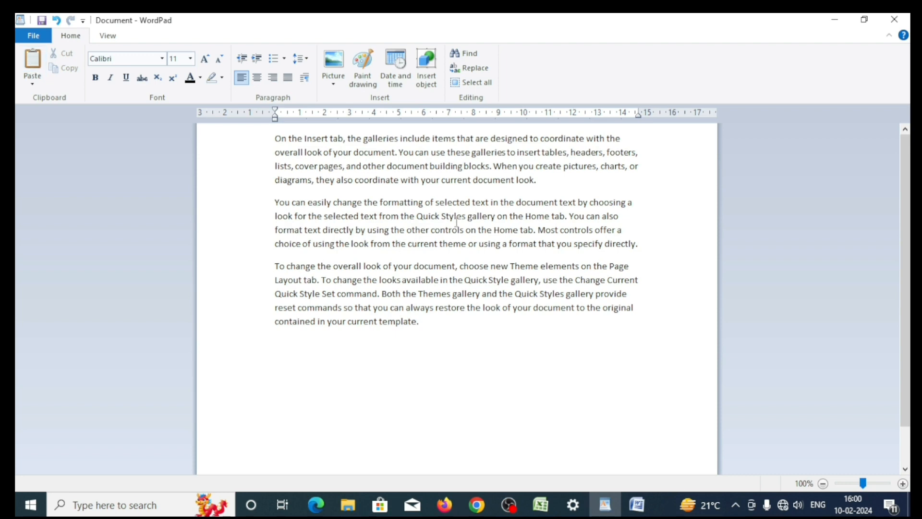
Look through the list of fonts available for the document's text
{"action": "left_click", "coordinate": [162, 59]}
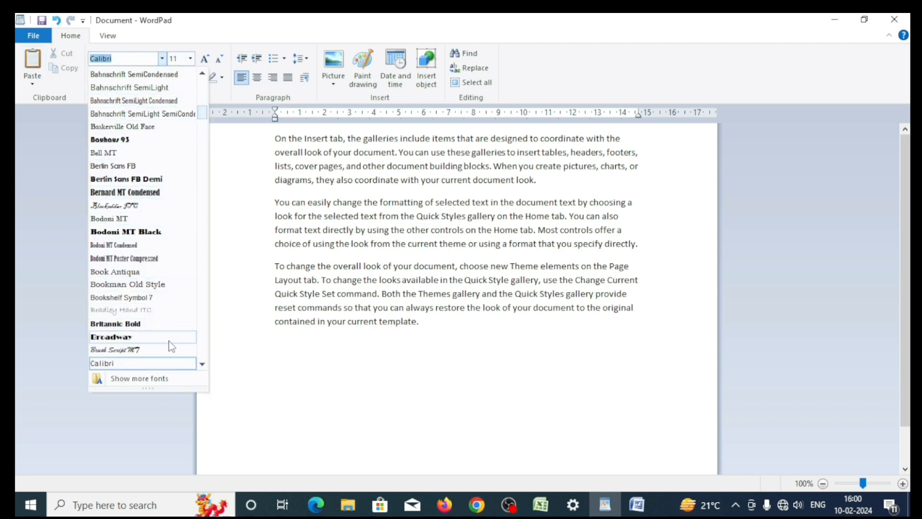
{"action": "scroll", "coordinate": [171, 344], "scroll_direction": "down", "scroll_amount": 6}
{"action": "scroll", "coordinate": [143, 297], "scroll_direction": "down", "scroll_amount": 10}
{"action": "scroll", "coordinate": [143, 297], "scroll_direction": "up", "scroll_amount": 4}
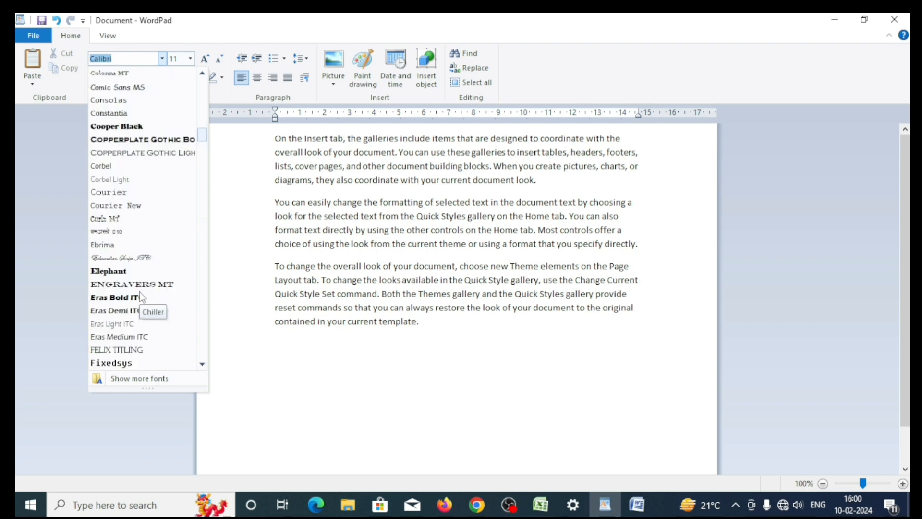
{"action": "scroll", "coordinate": [143, 297], "scroll_direction": "down", "scroll_amount": 4}
{"action": "scroll", "coordinate": [139, 292], "scroll_direction": "down", "scroll_amount": 11}
{"action": "scroll", "coordinate": [158, 189], "scroll_direction": "up", "scroll_amount": 9}
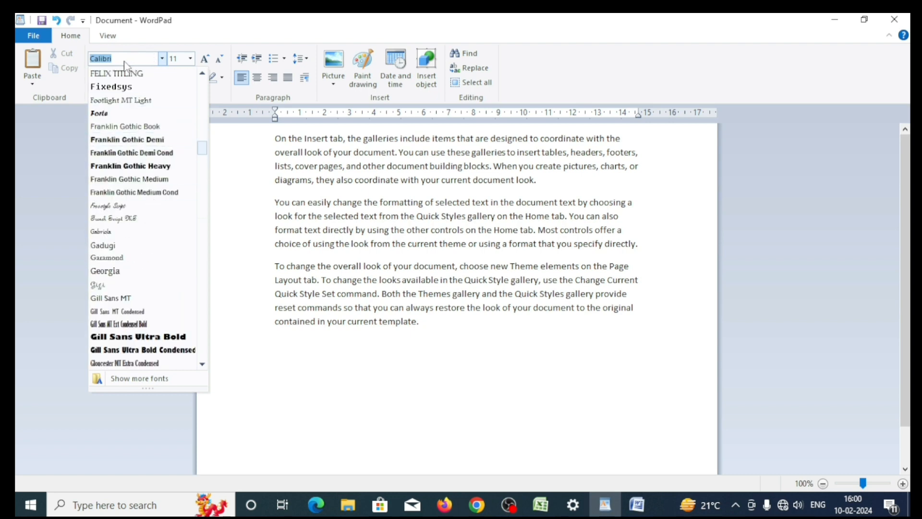
{"action": "left_click", "coordinate": [238, 246]}
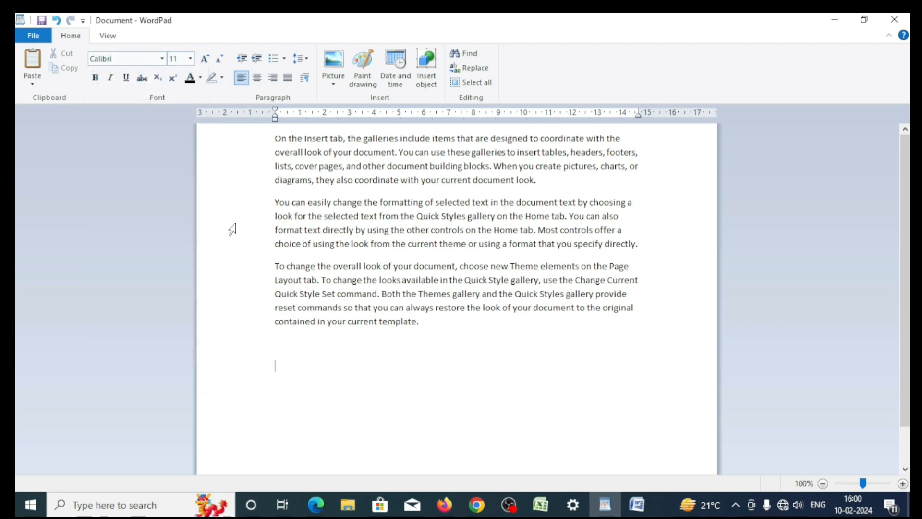
Select all three sample paragraphs and change their font to Algerian
{"action": "left_click_drag", "start_coordinate": [460, 334], "coordinate": [245, 132]}
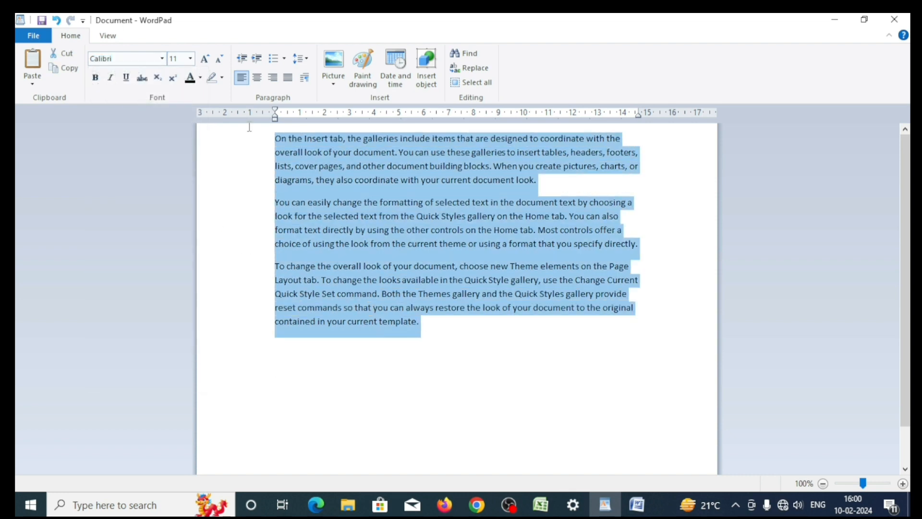
{"action": "left_click", "coordinate": [162, 58]}
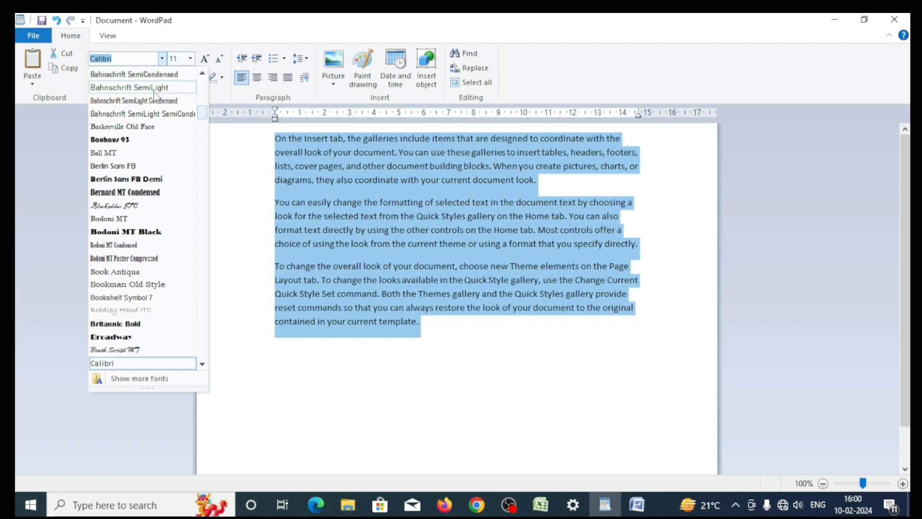
{"action": "scroll", "coordinate": [151, 115], "scroll_direction": "down", "scroll_amount": 7}
{"action": "scroll", "coordinate": [152, 115], "scroll_direction": "up", "scroll_amount": 4}
{"action": "scroll", "coordinate": [149, 118], "scroll_direction": "up", "scroll_amount": 12}
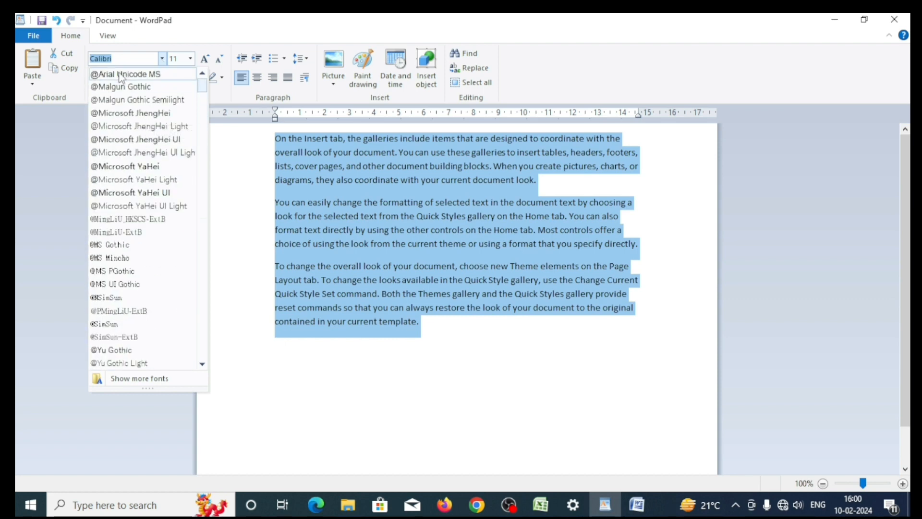
{"action": "scroll", "coordinate": [120, 270], "scroll_direction": "down", "scroll_amount": 8}
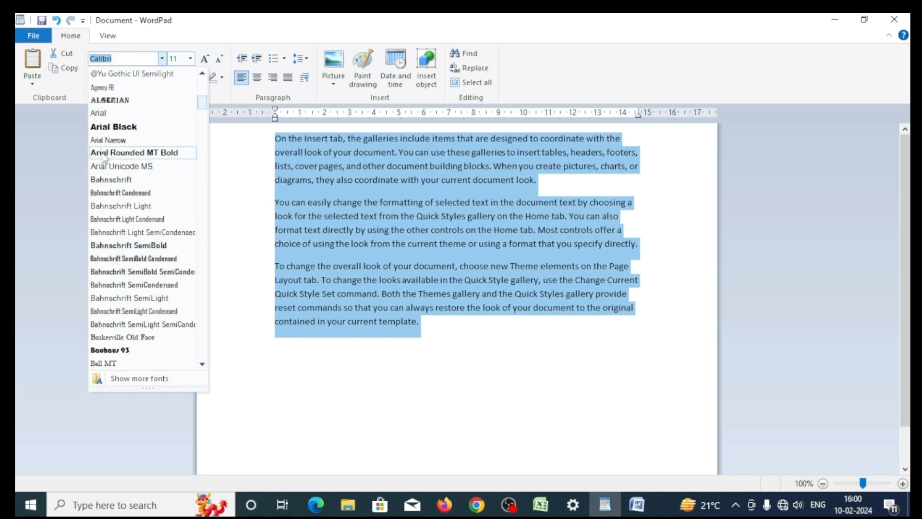
{"action": "scroll", "coordinate": [121, 149], "scroll_direction": "up", "scroll_amount": 1}
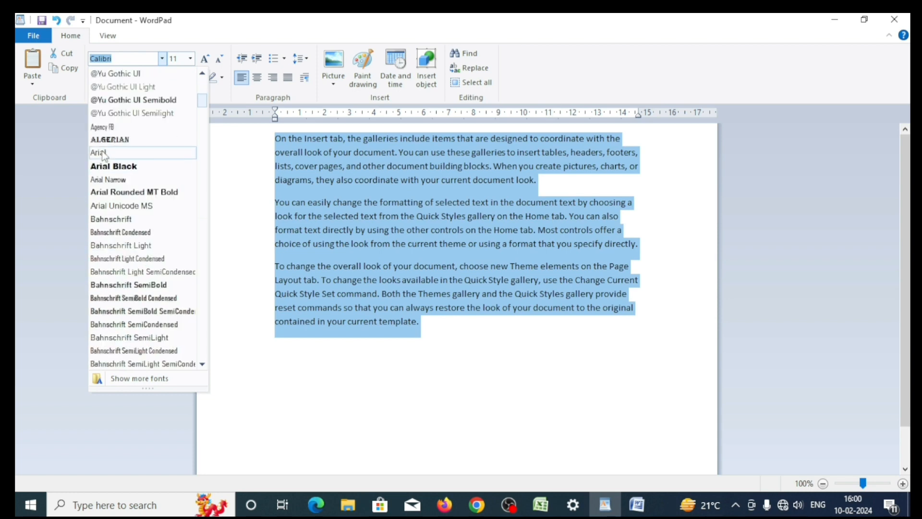
{"action": "left_click", "coordinate": [136, 143]}
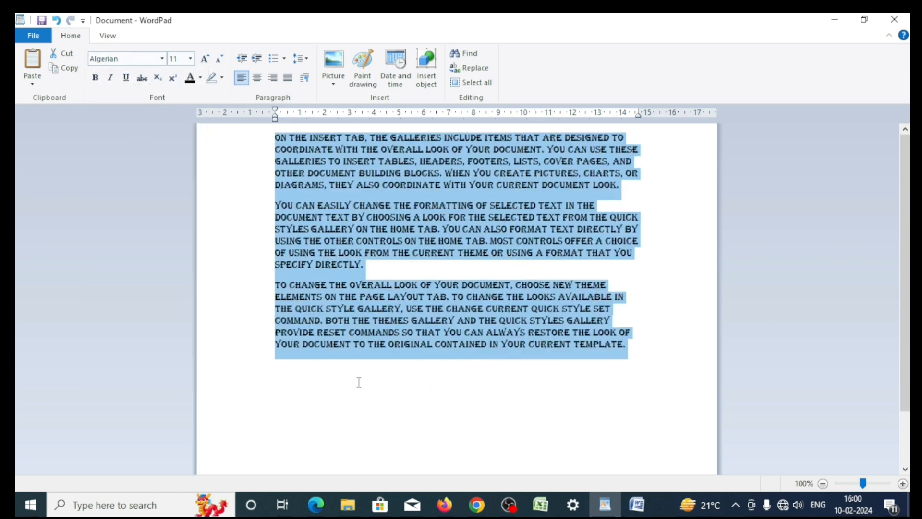
Change the font of the selected paragraphs to Blackadder ITC
{"action": "left_click", "coordinate": [165, 59]}
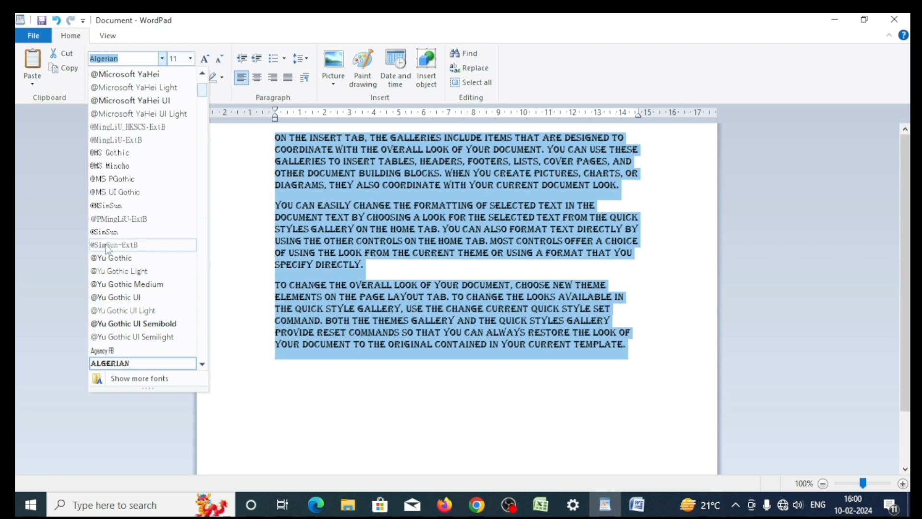
{"action": "scroll", "coordinate": [122, 222], "scroll_direction": "down", "scroll_amount": 4}
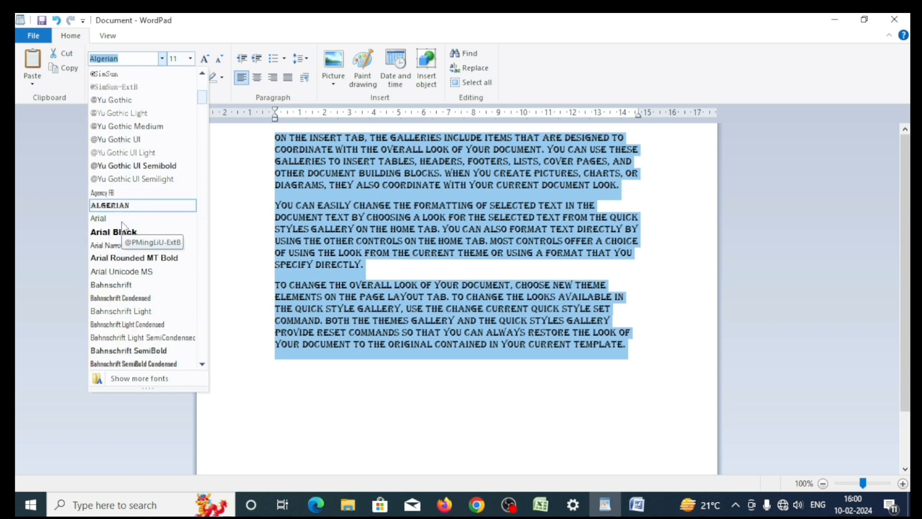
{"action": "scroll", "coordinate": [122, 223], "scroll_direction": "down", "scroll_amount": 7}
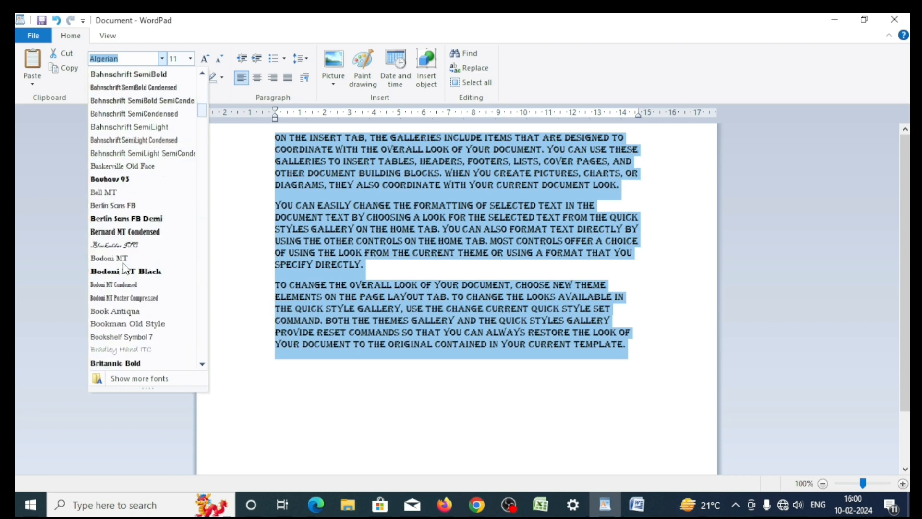
{"action": "left_click", "coordinate": [115, 245]}
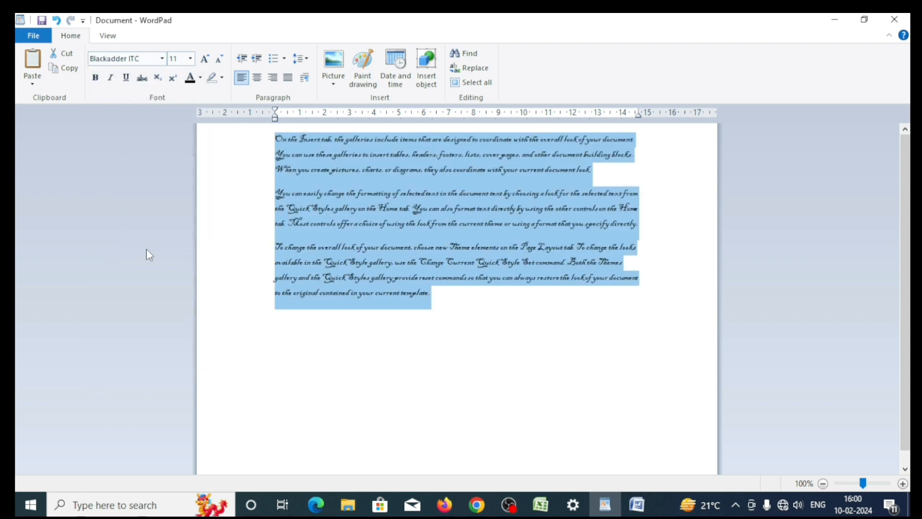
Enlarge the selected paragraphs' font size step by step to 22
{"action": "left_click", "coordinate": [206, 59]}
{"action": "left_click", "coordinate": [206, 59]}
{"action": "left_click", "coordinate": [206, 58]}
{"action": "left_click", "coordinate": [206, 59]}
{"action": "left_click", "coordinate": [210, 60]}
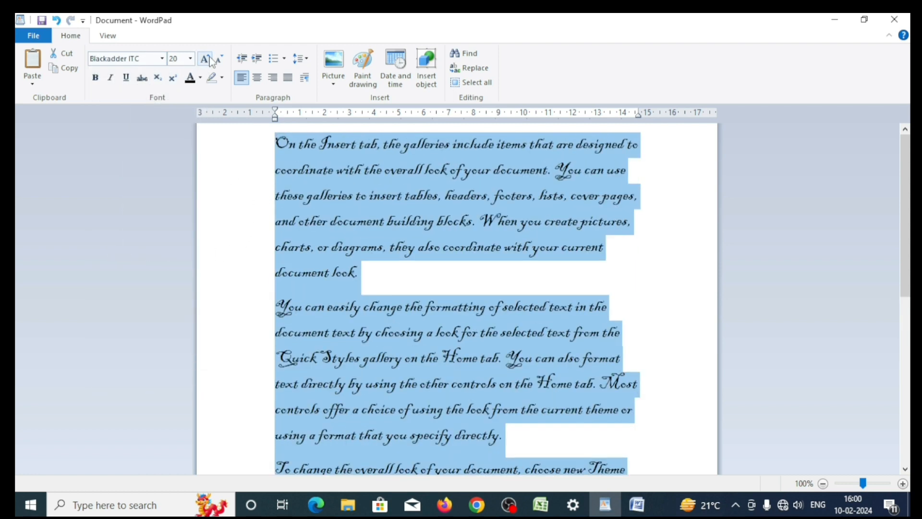
{"action": "left_click", "coordinate": [210, 60]}
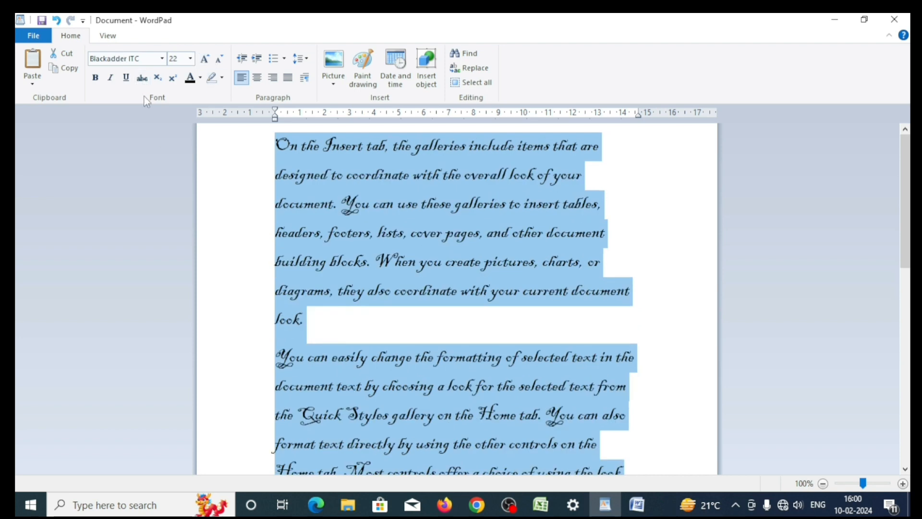
{"action": "left_click", "coordinate": [161, 60]}
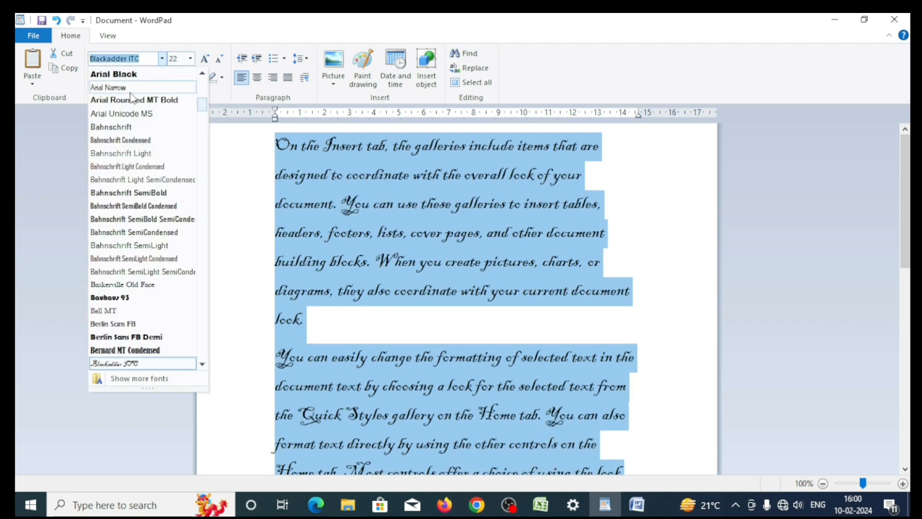
{"action": "scroll", "coordinate": [132, 98], "scroll_direction": "up", "scroll_amount": 8}
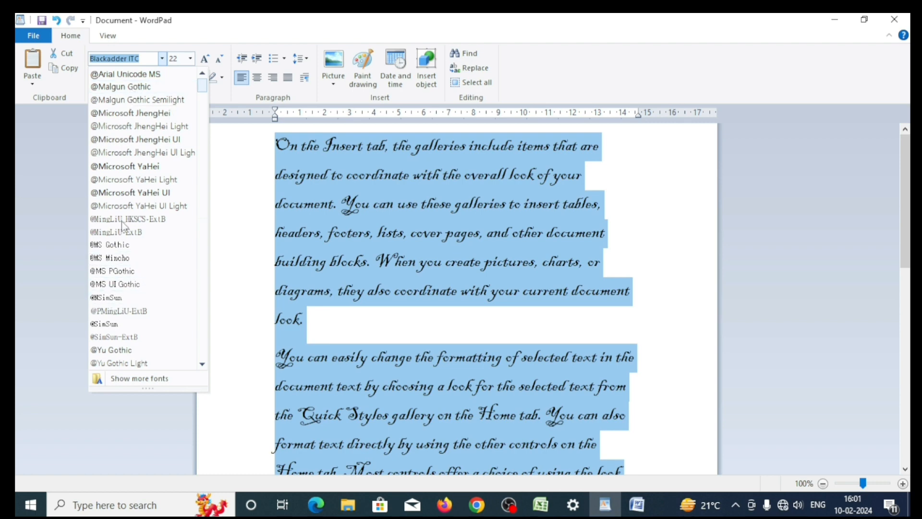
{"action": "left_click", "coordinate": [126, 74]}
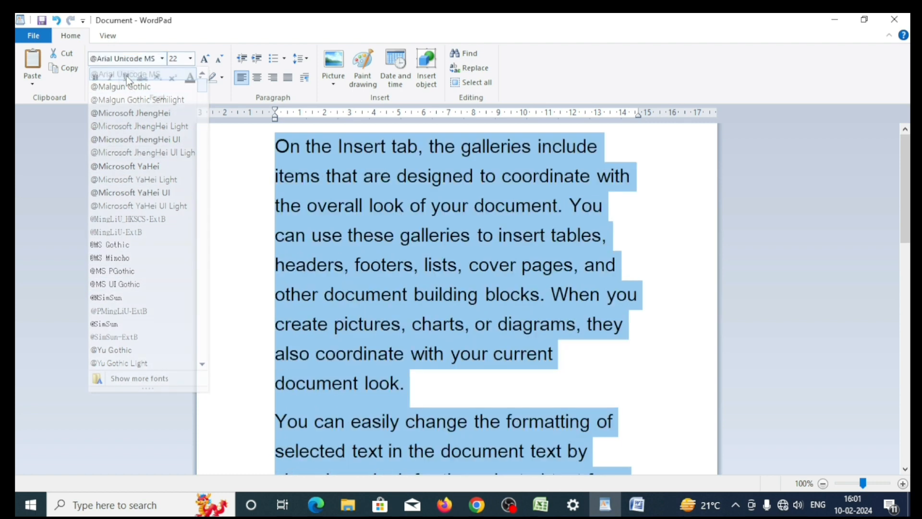
{"action": "left_click", "coordinate": [624, 235]}
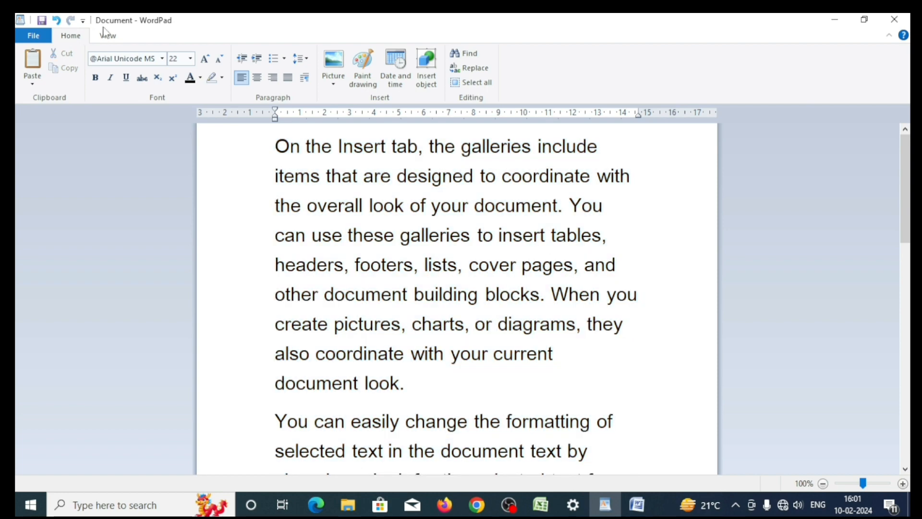
Look at the available font sizes, and add a new line after the last paragraph ending "current template."
{"action": "left_click", "coordinate": [190, 58]}
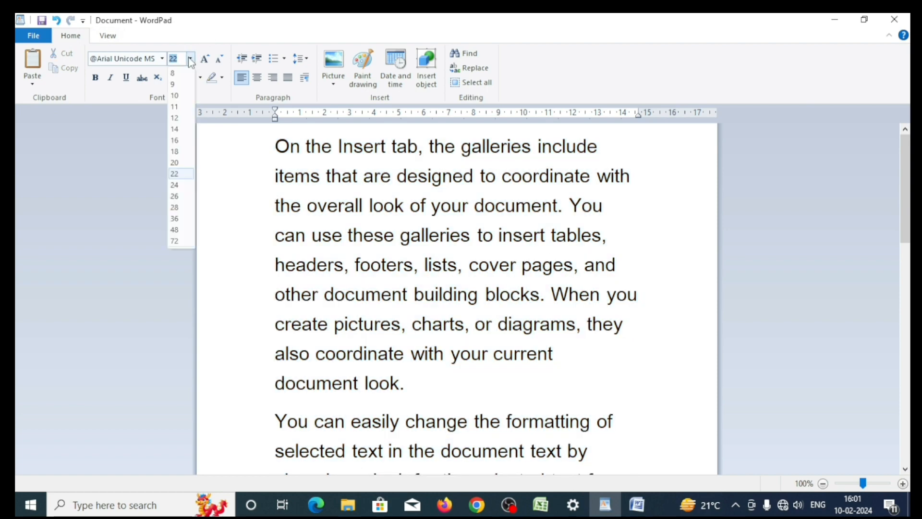
{"action": "scroll", "coordinate": [439, 254], "scroll_direction": "down", "scroll_amount": 2}
{"action": "scroll", "coordinate": [440, 255], "scroll_direction": "down", "scroll_amount": 5}
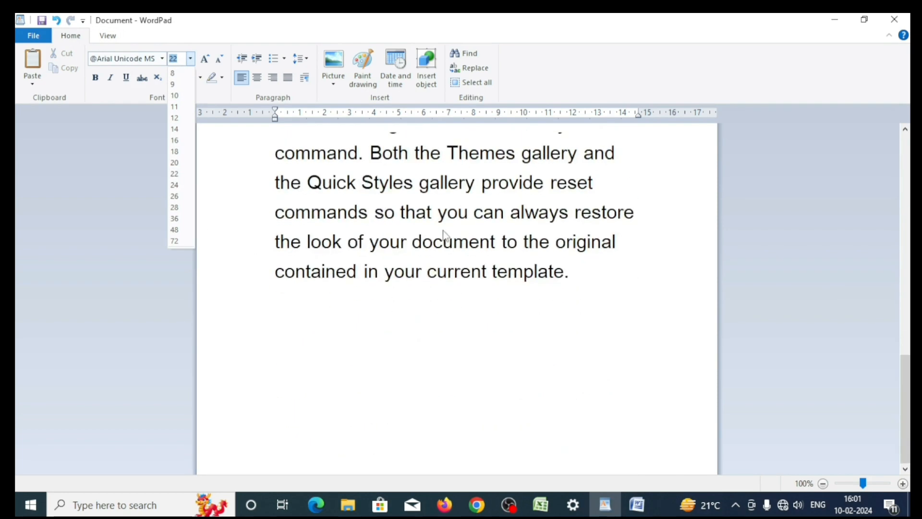
{"action": "left_click", "coordinate": [580, 271]}
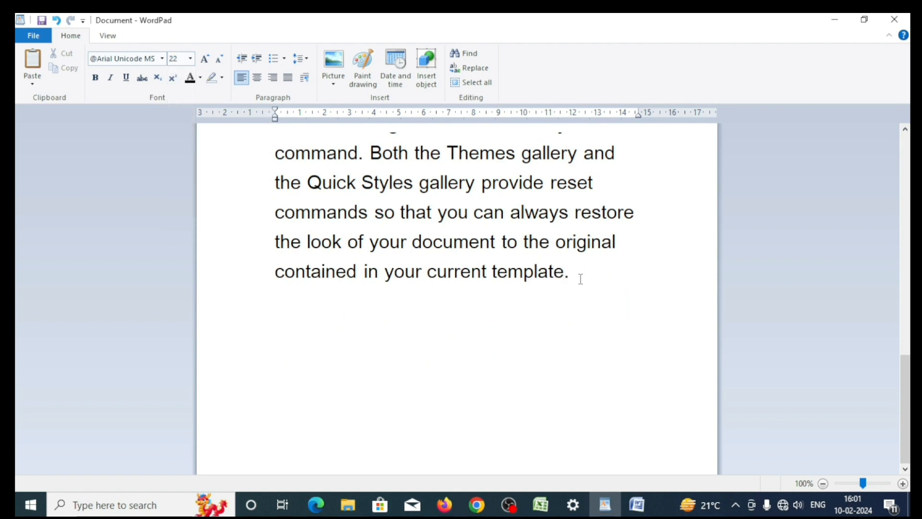
{"action": "key", "text": "Return"}
{"action": "scroll", "coordinate": [405, 329], "scroll_direction": "up", "scroll_amount": 3}
{"action": "scroll", "coordinate": [405, 329], "scroll_direction": "down", "scroll_amount": 3}
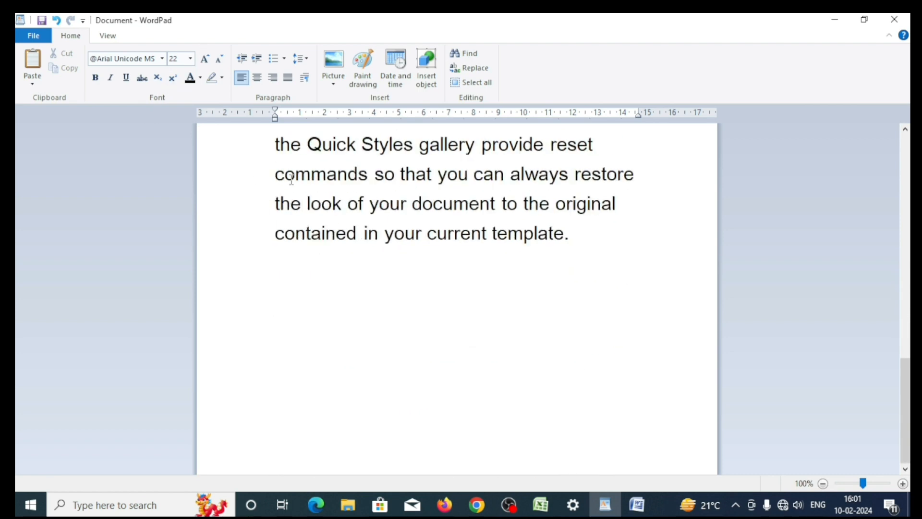
Select the last paragraph, beginning "To change the overall look", and set its font size to 48
{"action": "double_click", "coordinate": [279, 201]}
{"action": "key", "text": "ctrl+a"}
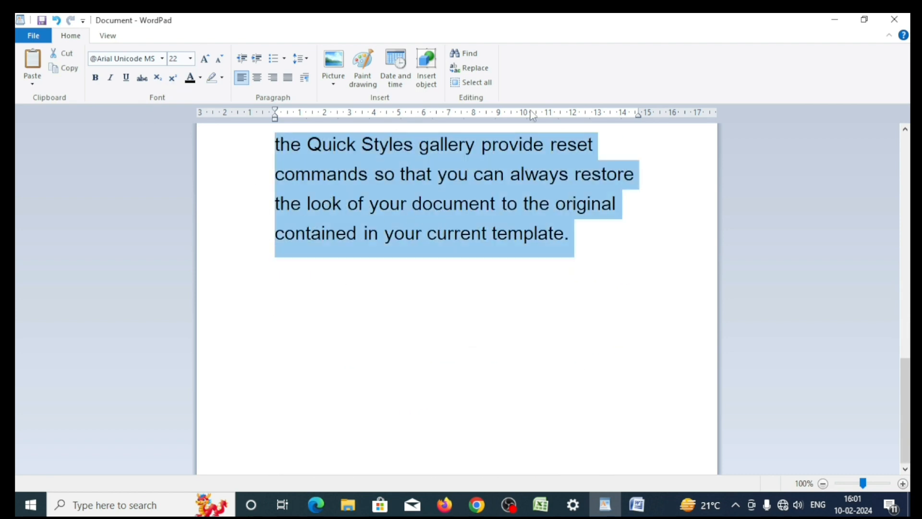
{"action": "left_click", "coordinate": [191, 59]}
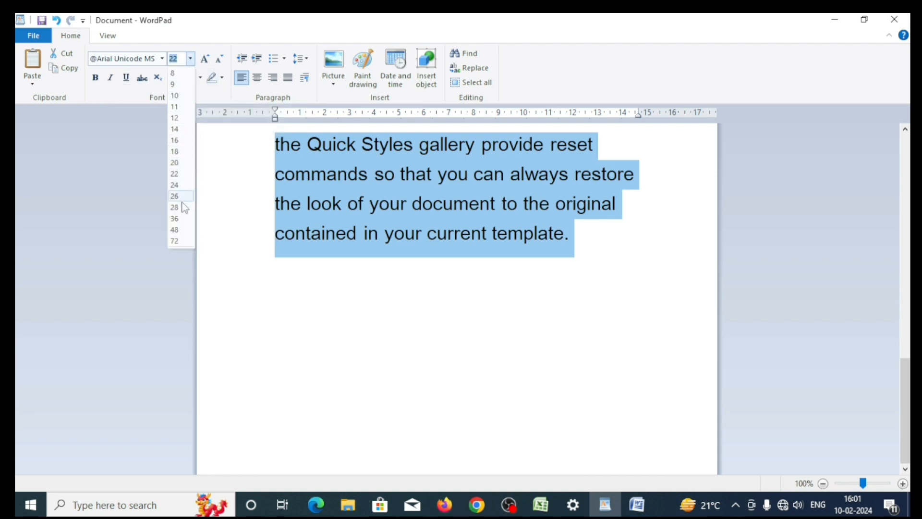
{"action": "left_click", "coordinate": [184, 231]}
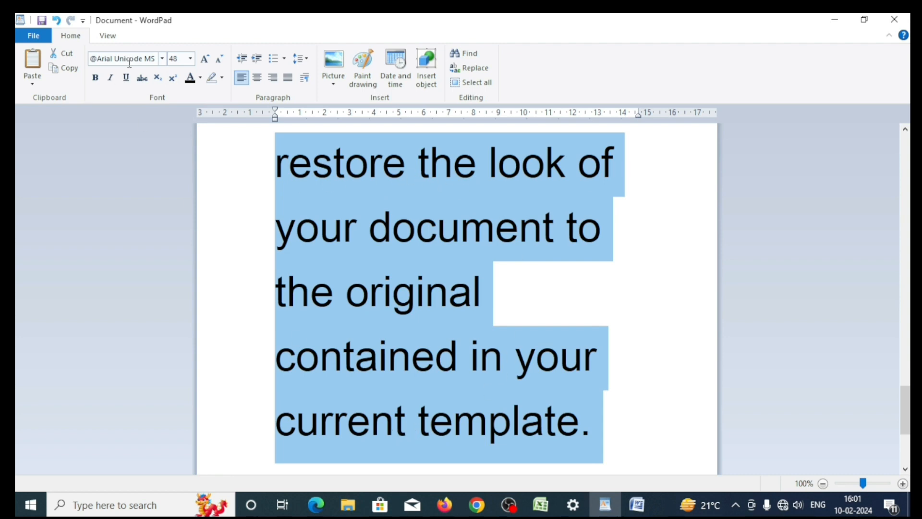
Set the last paragraph's font size to 8 and compare it with the text above
{"action": "left_click", "coordinate": [190, 60]}
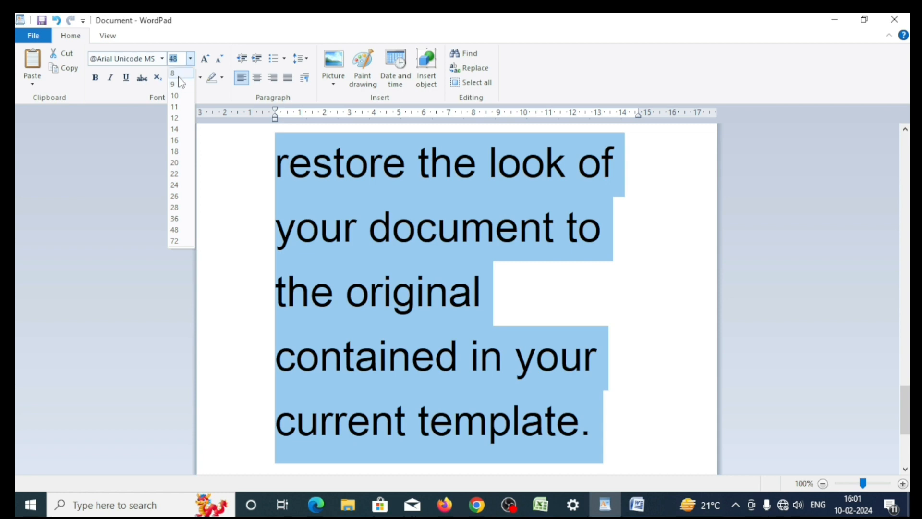
{"action": "left_click", "coordinate": [179, 76]}
{"action": "scroll", "coordinate": [427, 165], "scroll_direction": "up", "scroll_amount": 3}
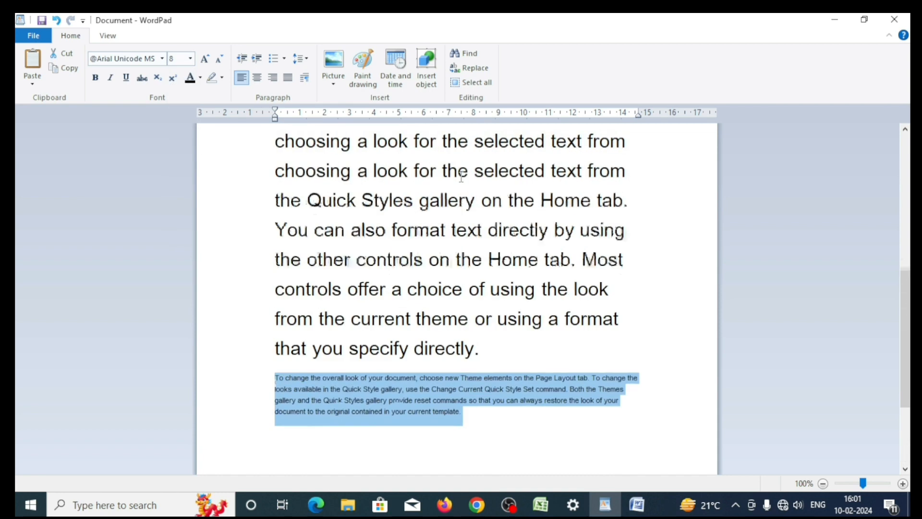
{"action": "scroll", "coordinate": [335, 411], "scroll_direction": "down", "scroll_amount": 1}
{"action": "scroll", "coordinate": [335, 412], "scroll_direction": "down", "scroll_amount": 2}
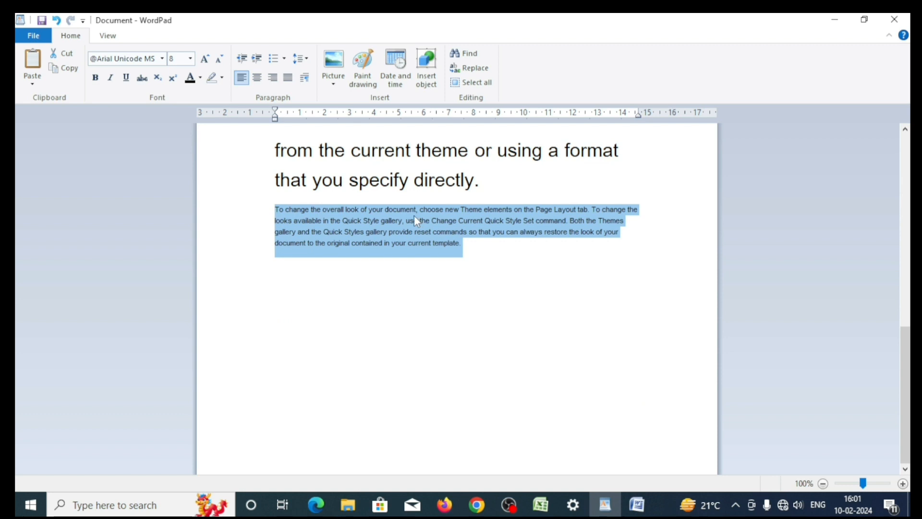
Set the last paragraph's font size to 16, and grow it step by step to 28
{"action": "left_click", "coordinate": [190, 58]}
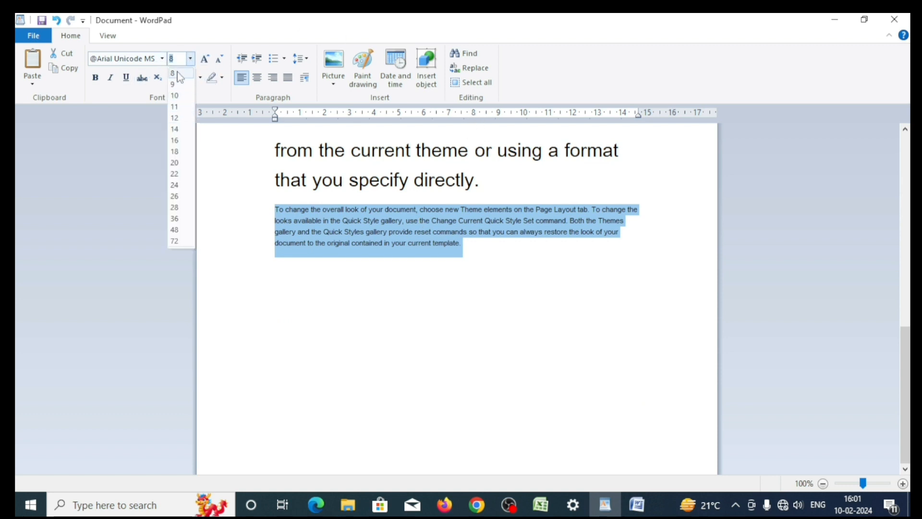
{"action": "left_click", "coordinate": [176, 140]}
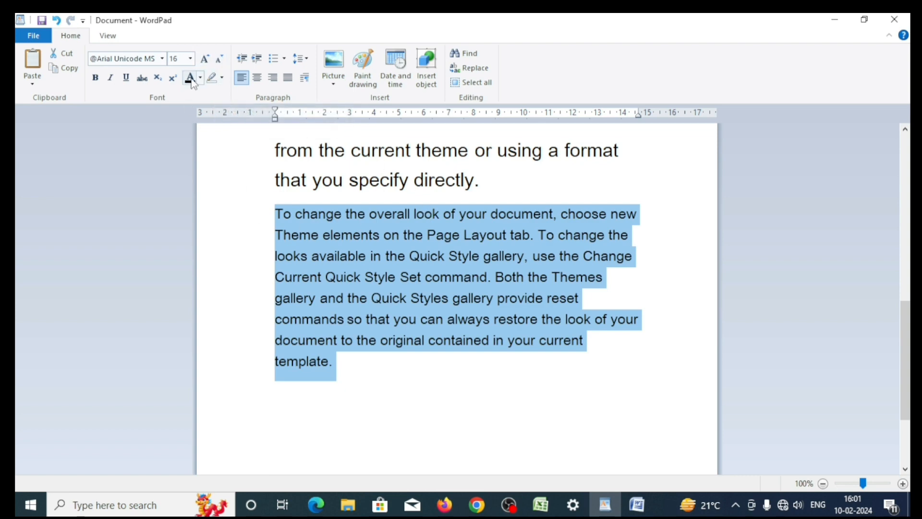
{"action": "left_click", "coordinate": [205, 59]}
{"action": "left_click", "coordinate": [206, 59]}
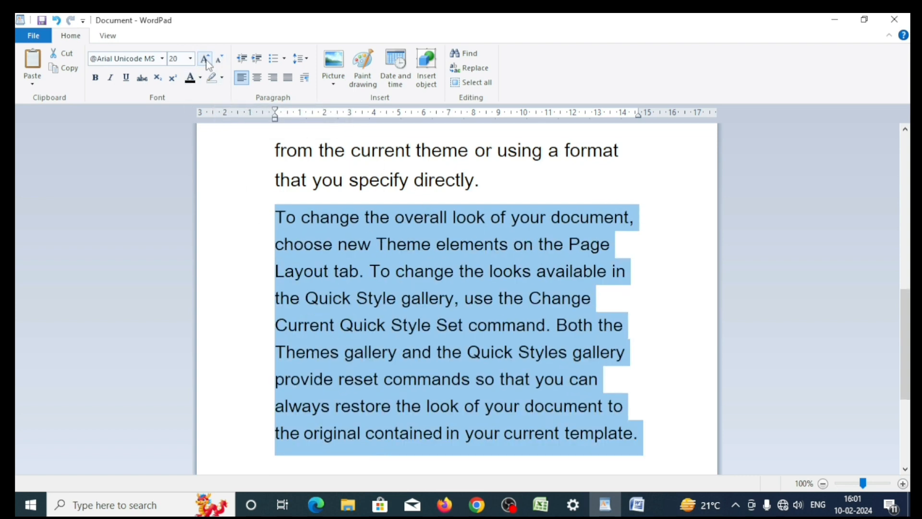
{"action": "left_click", "coordinate": [206, 59]}
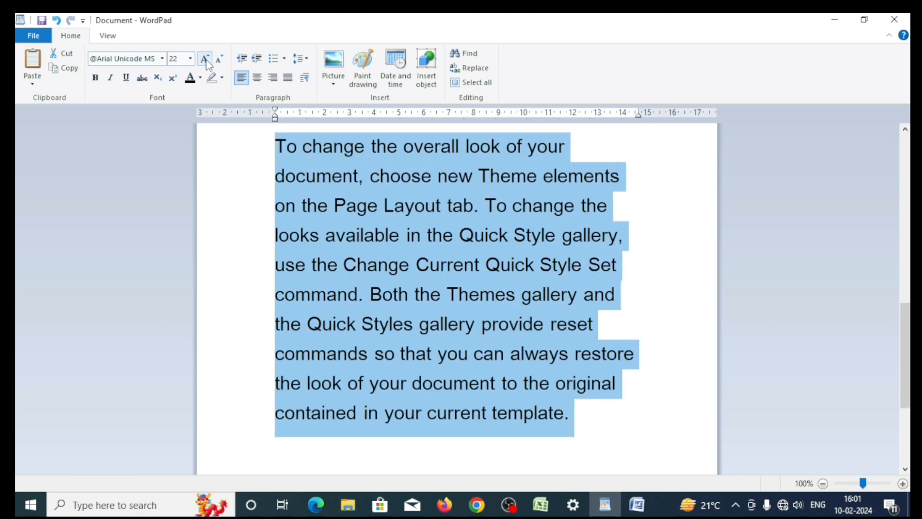
{"action": "left_click", "coordinate": [205, 59]}
{"action": "left_click", "coordinate": [205, 60]}
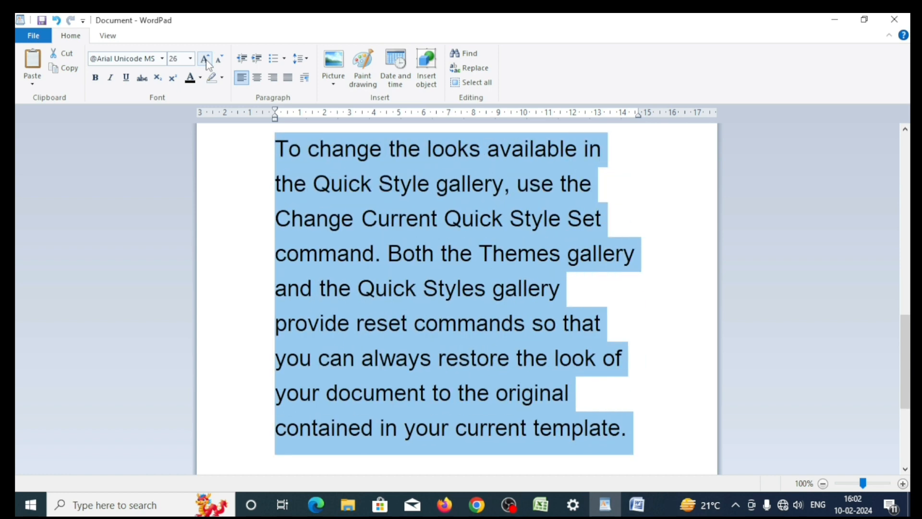
{"action": "left_click", "coordinate": [205, 59]}
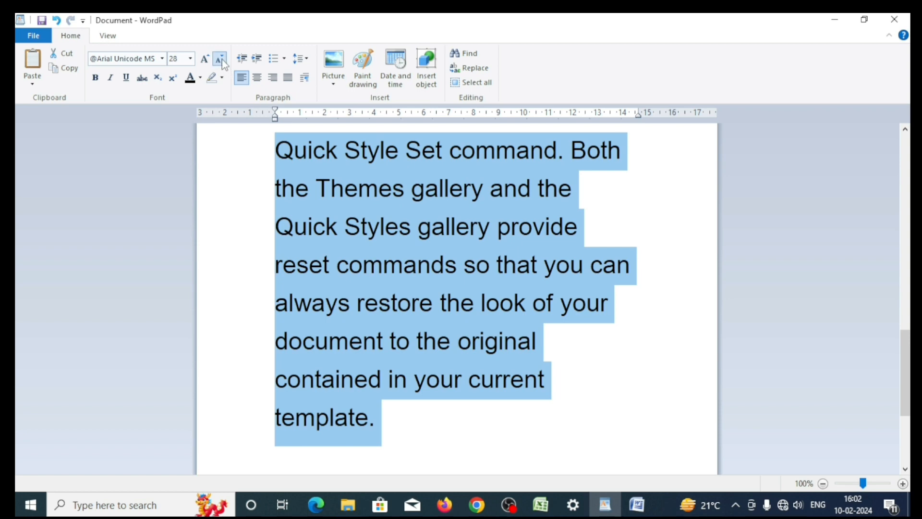
Shrink the last paragraph's font size step by step to 12
{"action": "left_click", "coordinate": [222, 59]}
{"action": "left_click", "coordinate": [222, 59]}
{"action": "left_click", "coordinate": [222, 59]}
{"action": "left_click", "coordinate": [222, 59]}
{"action": "left_click", "coordinate": [222, 59]}
{"action": "left_click", "coordinate": [222, 59]}
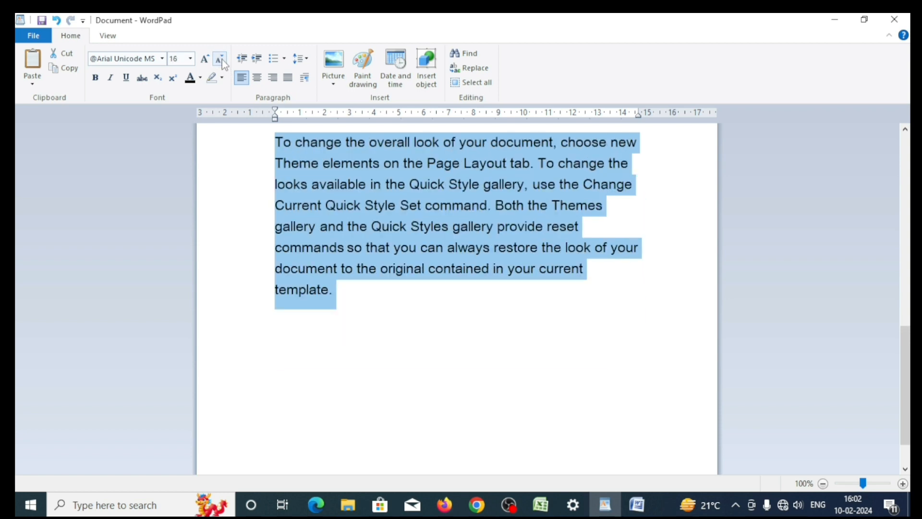
{"action": "left_click", "coordinate": [222, 60]}
{"action": "left_click", "coordinate": [222, 59]}
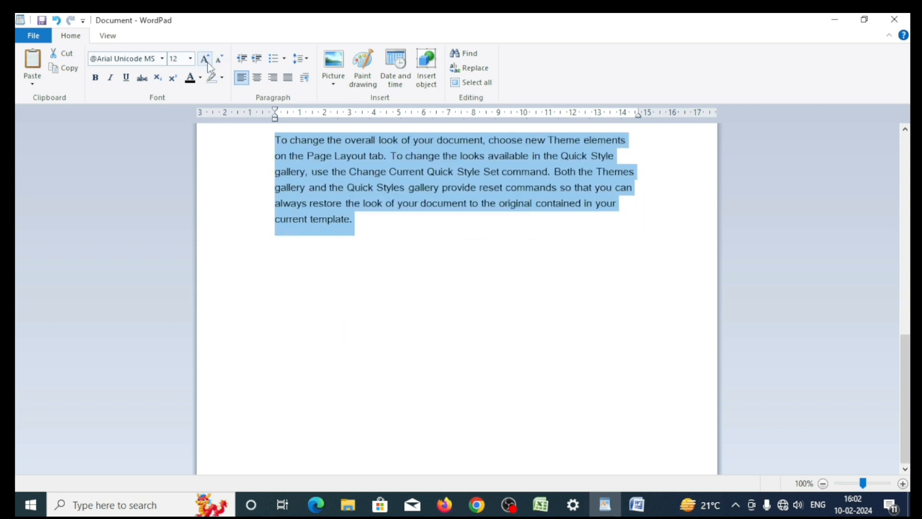
Grow the last paragraph's font by four steps, and shrink it by one step to size 18
{"action": "left_click", "coordinate": [205, 59]}
{"action": "left_click", "coordinate": [205, 59]}
{"action": "left_click", "coordinate": [205, 59]}
{"action": "left_click", "coordinate": [205, 59]}
{"action": "left_click", "coordinate": [220, 60]}
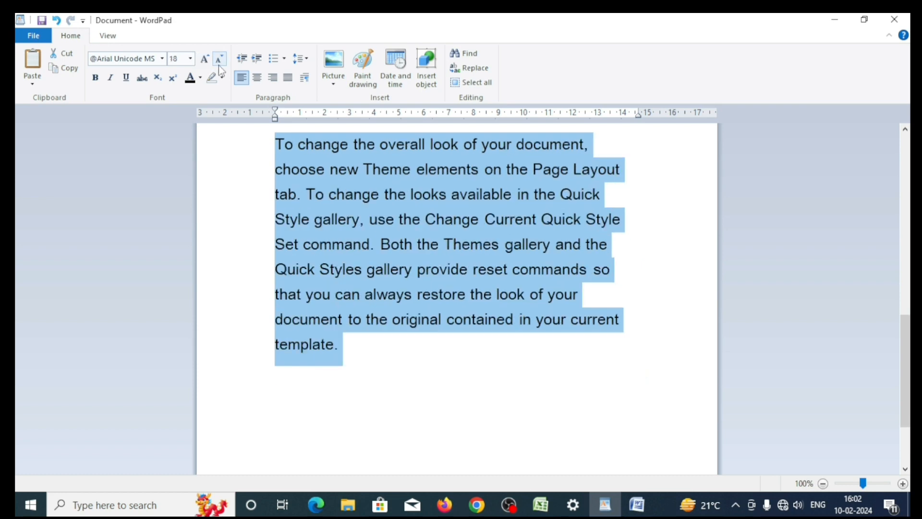
Shrink the last paragraph's font by three steps, and grow it by two steps to size 16
{"action": "left_click", "coordinate": [220, 60]}
{"action": "left_click", "coordinate": [220, 60]}
{"action": "left_click", "coordinate": [220, 60]}
{"action": "left_click", "coordinate": [210, 62]}
{"action": "left_click", "coordinate": [212, 62]}
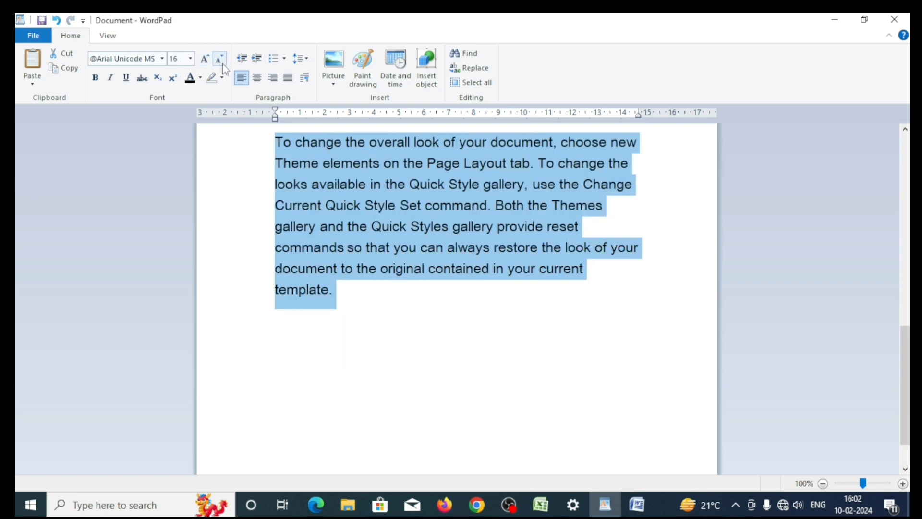
Shrink the last paragraph's font size by three steps to 11
{"action": "left_click", "coordinate": [219, 61]}
{"action": "left_click", "coordinate": [220, 61]}
{"action": "left_click", "coordinate": [220, 61]}
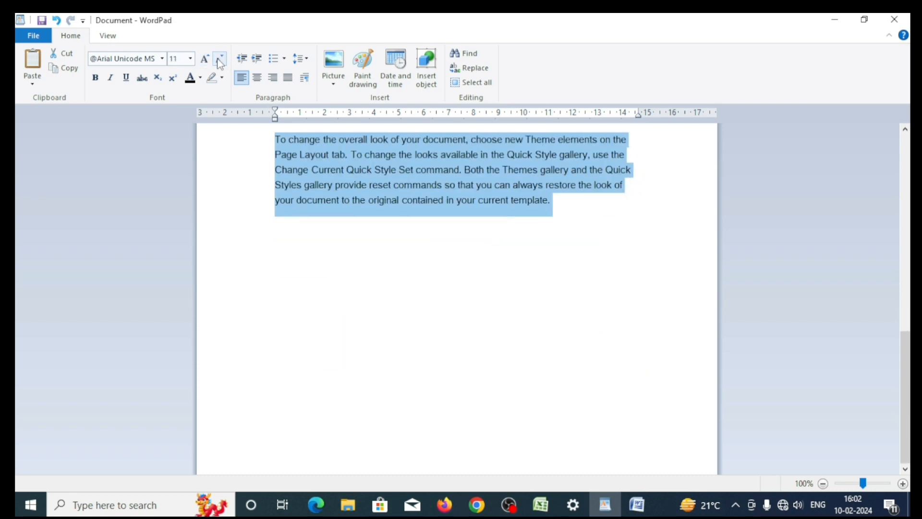
Grow the last paragraph's font size stepwise to 20, with a single shrink step in between
{"action": "left_click", "coordinate": [208, 63]}
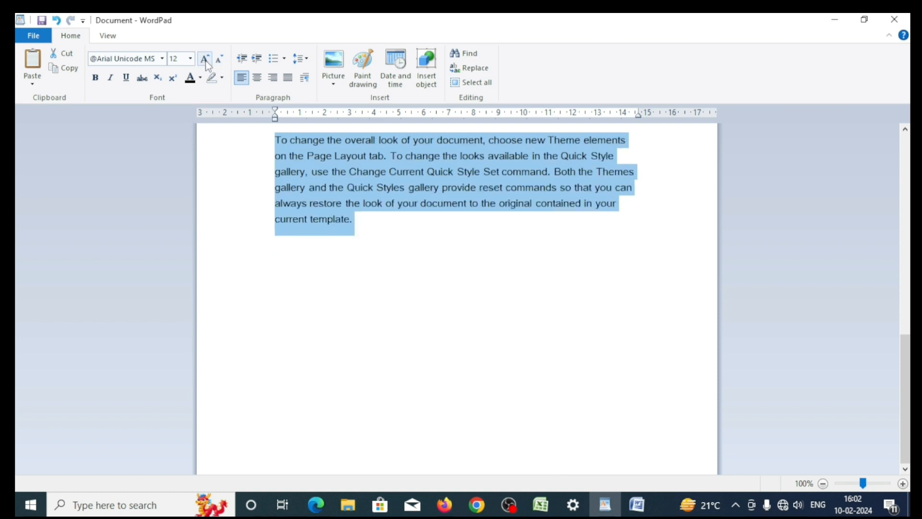
{"action": "left_click", "coordinate": [208, 62]}
{"action": "left_click", "coordinate": [221, 61]}
{"action": "left_click", "coordinate": [206, 61]}
{"action": "left_click", "coordinate": [206, 61]}
{"action": "left_click", "coordinate": [207, 61]}
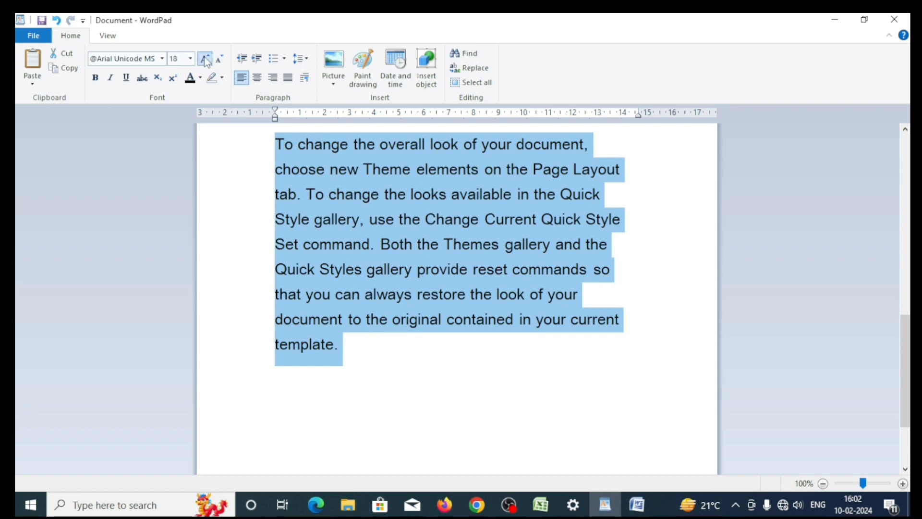
{"action": "left_click", "coordinate": [206, 61]}
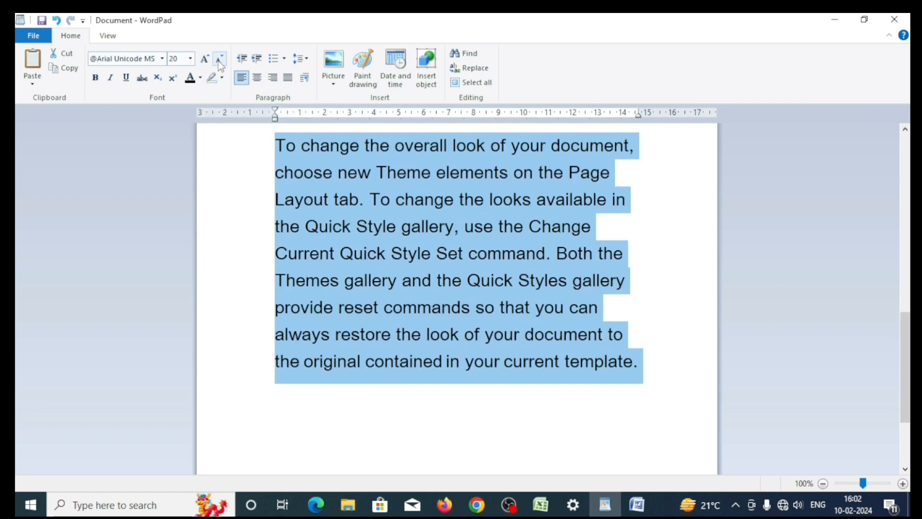
Shrink the last paragraph's font size to 14, and grow it by four steps to 22
{"action": "left_click", "coordinate": [220, 61]}
{"action": "left_click", "coordinate": [219, 61]}
{"action": "left_click", "coordinate": [219, 61]}
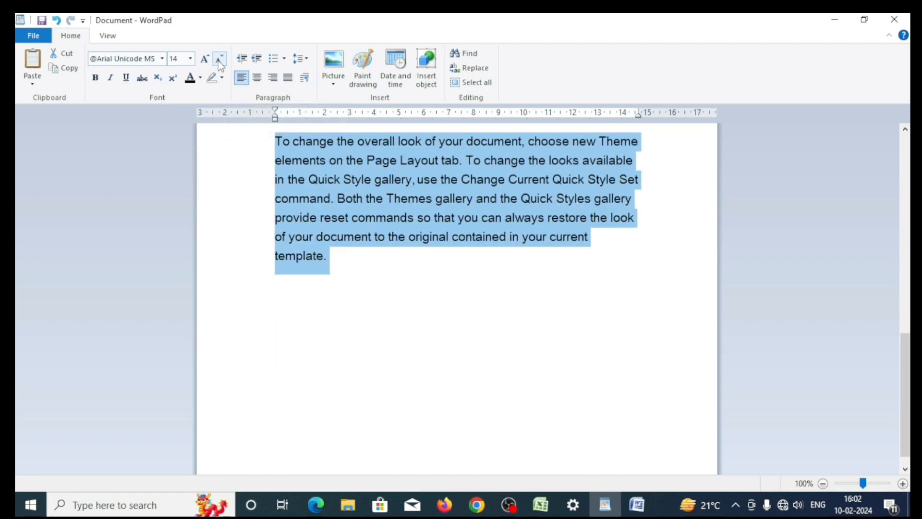
{"action": "left_click", "coordinate": [205, 58]}
{"action": "left_click", "coordinate": [205, 59]}
{"action": "left_click", "coordinate": [204, 59]}
{"action": "left_click", "coordinate": [204, 59]}
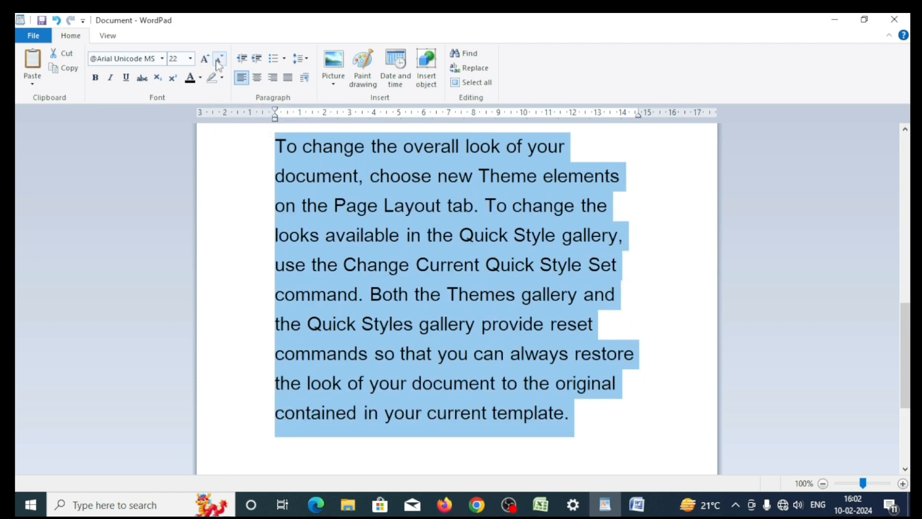
Shrink the last paragraph's font size step by step to 8
{"action": "left_click", "coordinate": [219, 62]}
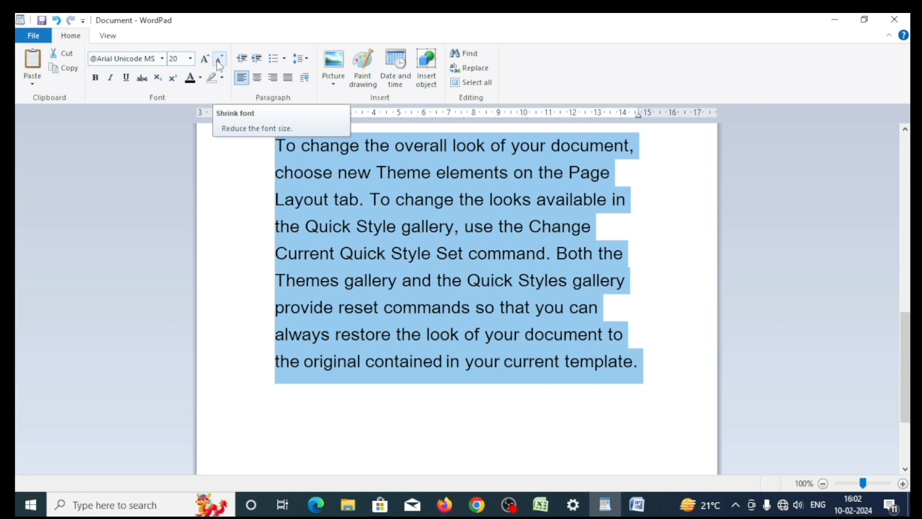
{"action": "left_click", "coordinate": [220, 60]}
{"action": "left_click", "coordinate": [219, 59]}
{"action": "left_click", "coordinate": [219, 59]}
{"action": "left_click", "coordinate": [220, 59]}
{"action": "left_click", "coordinate": [220, 60]}
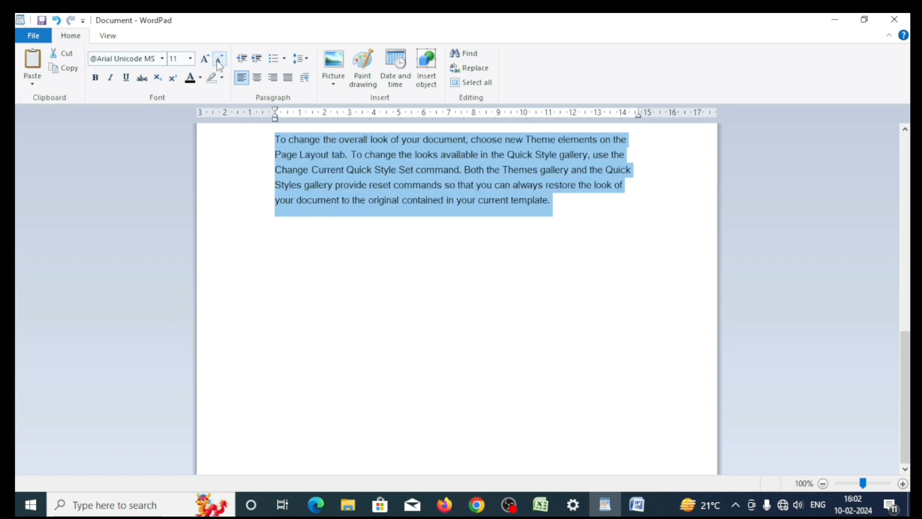
{"action": "left_click", "coordinate": [218, 62]}
{"action": "left_click", "coordinate": [219, 61]}
{"action": "left_click", "coordinate": [218, 62]}
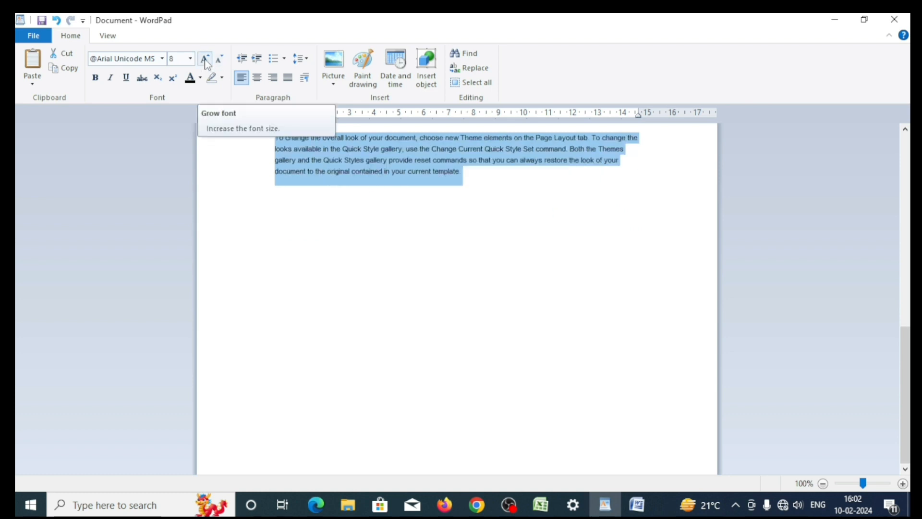
Grow the last paragraph's font size step by step to 24
{"action": "left_click", "coordinate": [205, 60]}
{"action": "left_click", "coordinate": [205, 60]}
{"action": "left_click", "coordinate": [205, 61]}
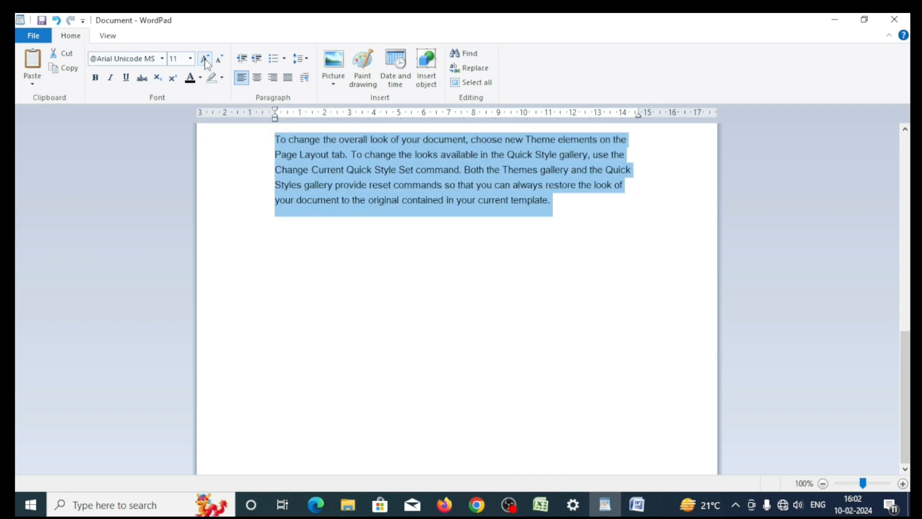
{"action": "left_click", "coordinate": [206, 60]}
{"action": "left_click", "coordinate": [206, 61]}
{"action": "left_click", "coordinate": [205, 61]}
{"action": "left_click", "coordinate": [206, 61]}
{"action": "left_click", "coordinate": [206, 60]}
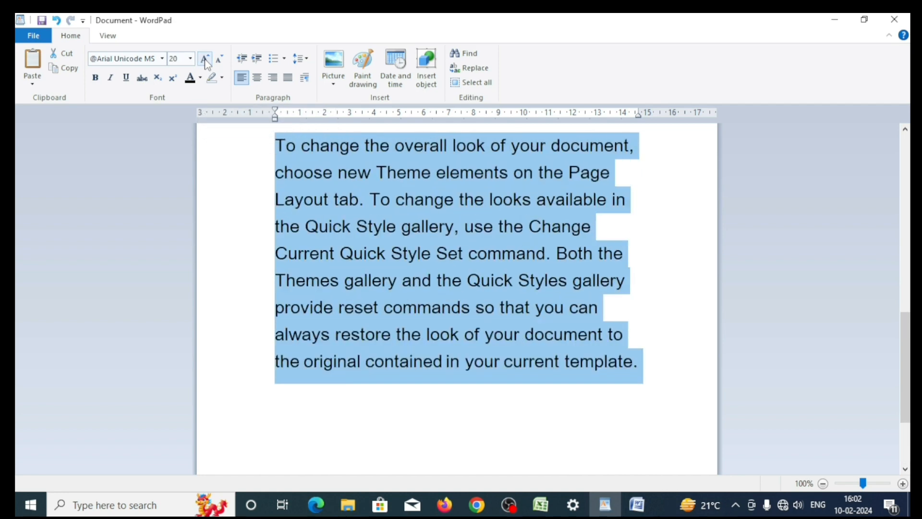
{"action": "left_click", "coordinate": [206, 61]}
{"action": "left_click", "coordinate": [205, 61]}
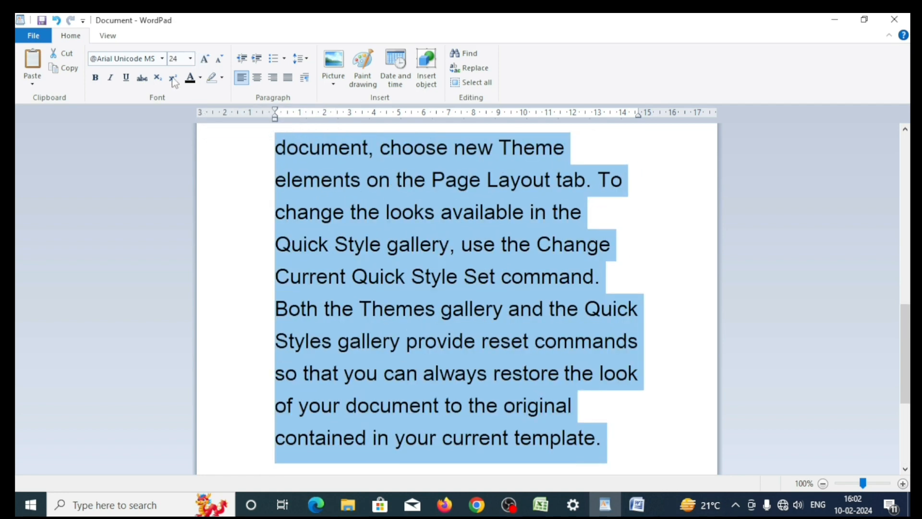
Choose 9 as the font size for the last paragraph
{"action": "left_click", "coordinate": [191, 58]}
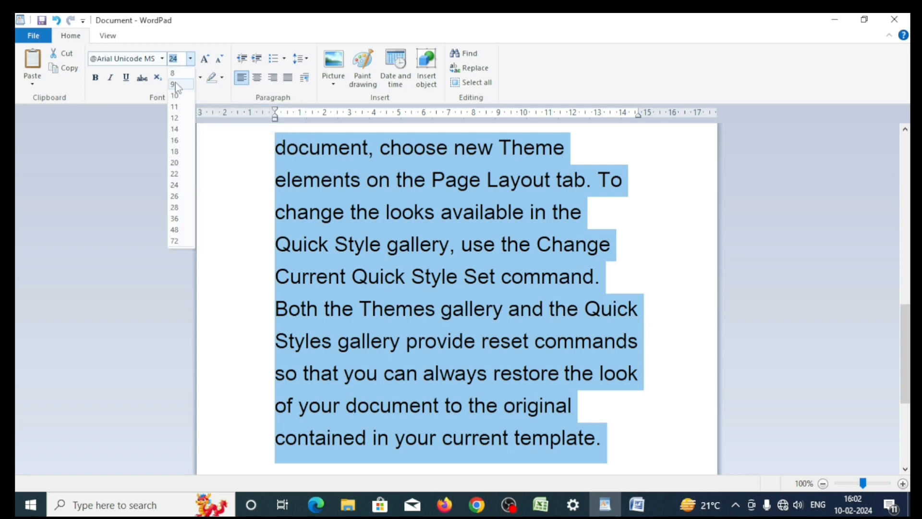
{"action": "left_click", "coordinate": [175, 85]}
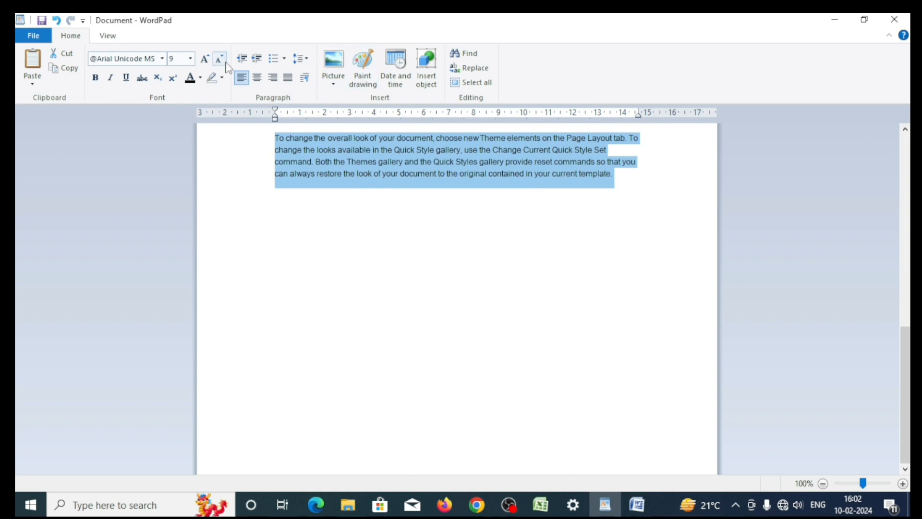
Toggle bold repeatedly on the first three lines of the opening paragraph, leave it applied, and deselect the text
{"action": "scroll", "coordinate": [256, 179], "scroll_direction": "up", "scroll_amount": 4}
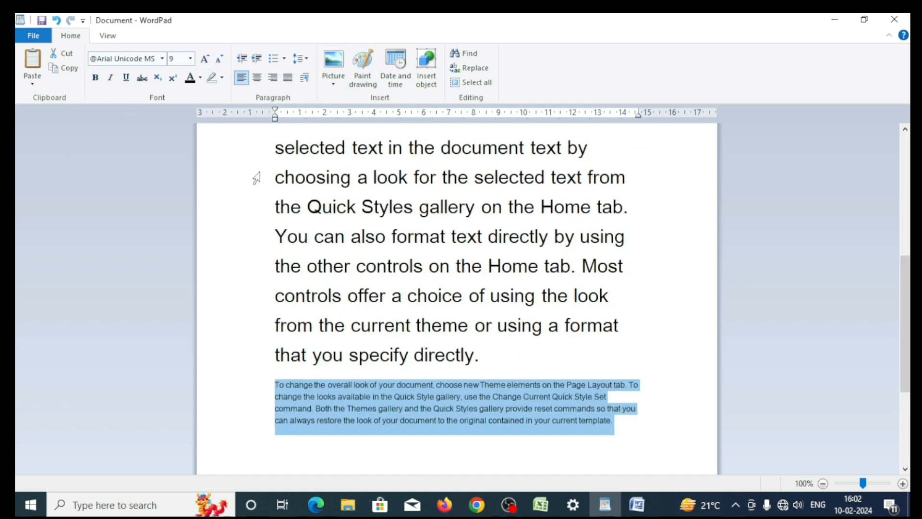
{"action": "scroll", "coordinate": [262, 183], "scroll_direction": "up", "scroll_amount": 5}
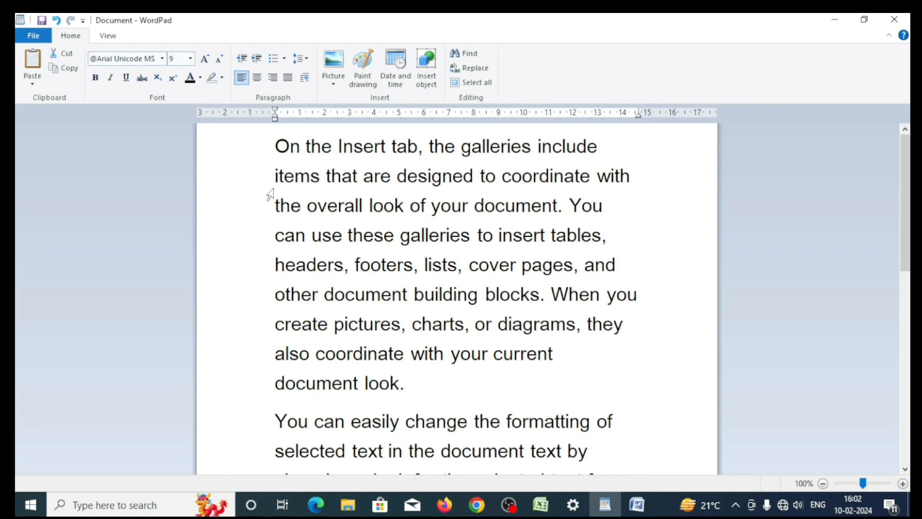
{"action": "left_click", "coordinate": [495, 206]}
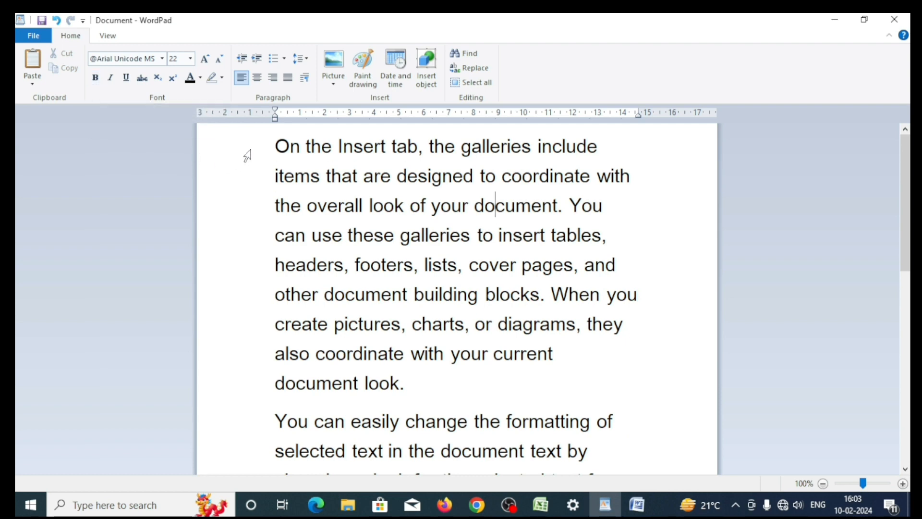
{"action": "left_click_drag", "start_coordinate": [268, 146], "coordinate": [427, 211]}
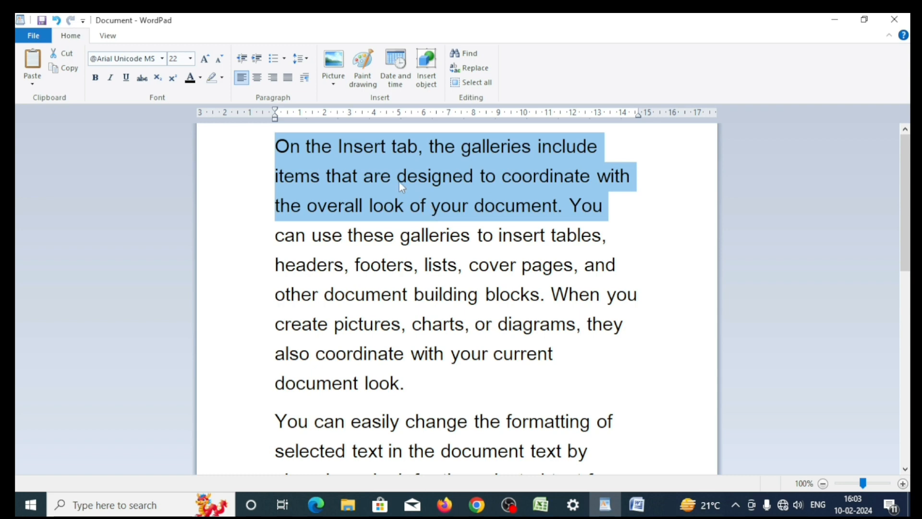
{"action": "left_click", "coordinate": [96, 79]}
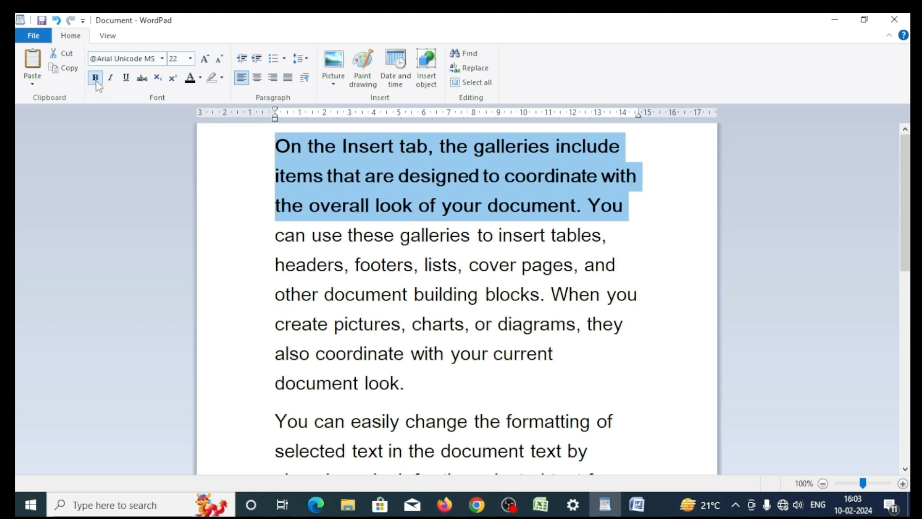
{"action": "left_click", "coordinate": [97, 83]}
{"action": "left_click", "coordinate": [97, 83]}
{"action": "left_click", "coordinate": [97, 83]}
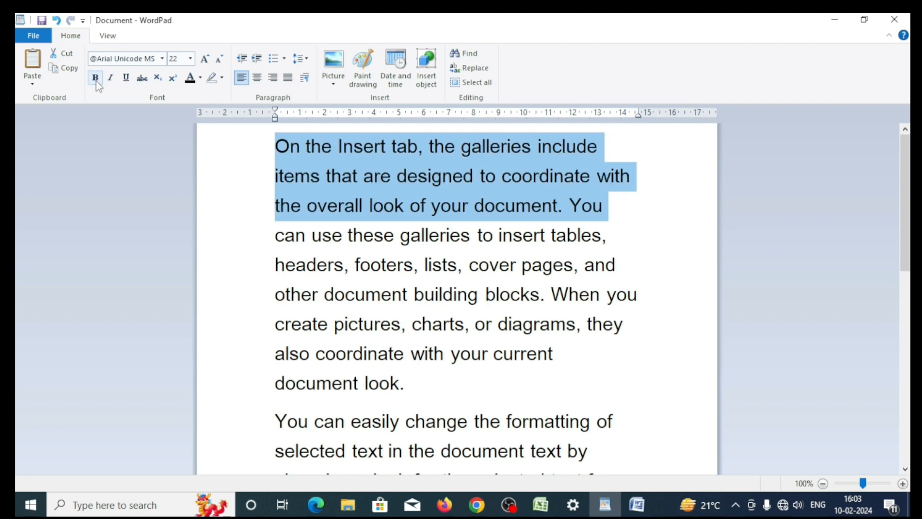
{"action": "left_click", "coordinate": [97, 83]}
{"action": "left_click", "coordinate": [97, 84]}
{"action": "left_click", "coordinate": [97, 83]}
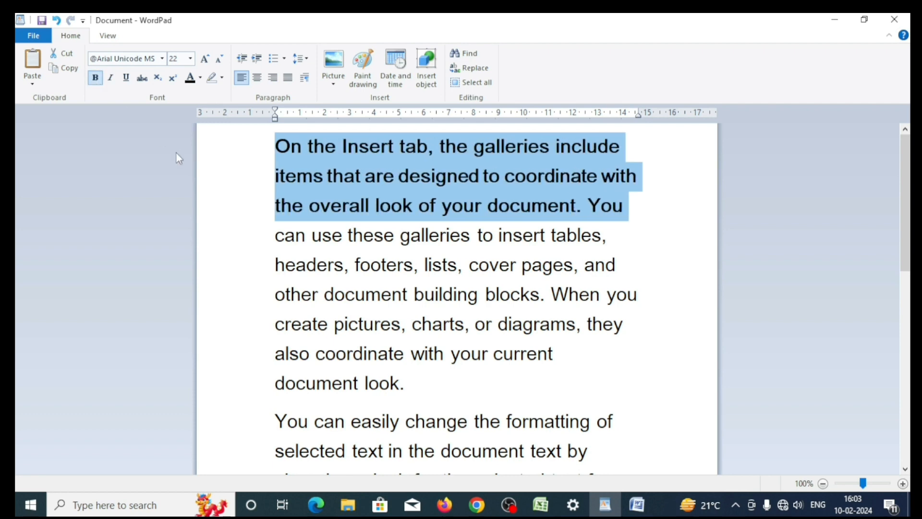
{"action": "left_click", "coordinate": [253, 159]}
{"action": "left_click", "coordinate": [319, 211]}
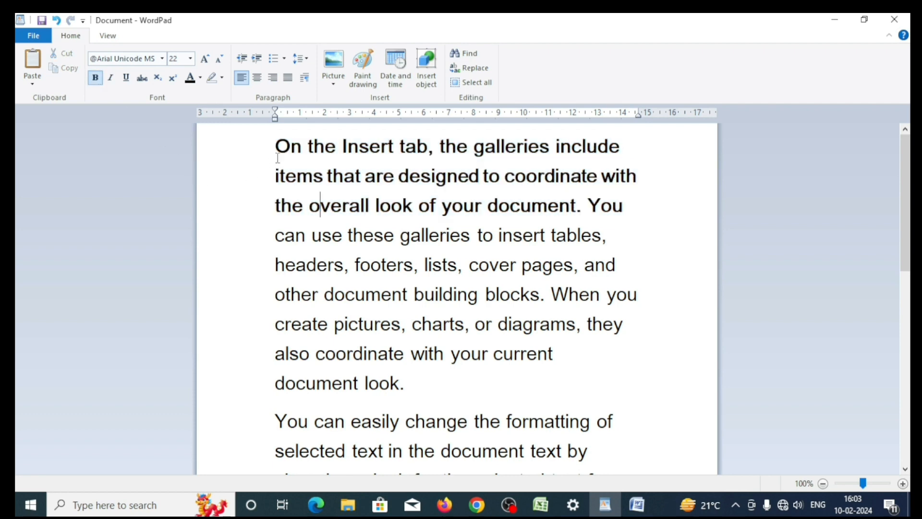
Toggle bold on the first six lines of the opening paragraph, leaving them all unbolded, and deselect the text
{"action": "left_click_drag", "start_coordinate": [277, 158], "coordinate": [646, 305]}
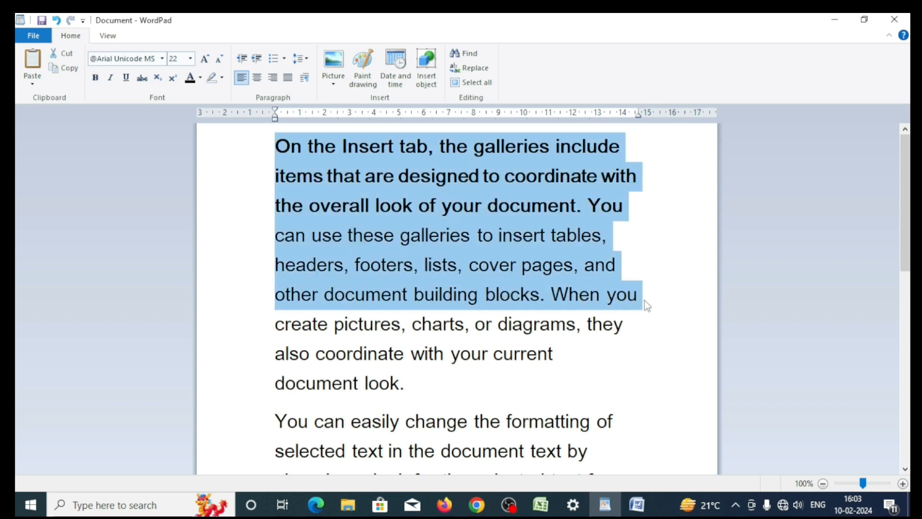
{"action": "left_click", "coordinate": [96, 80]}
{"action": "left_click", "coordinate": [96, 80]}
{"action": "left_click", "coordinate": [96, 80]}
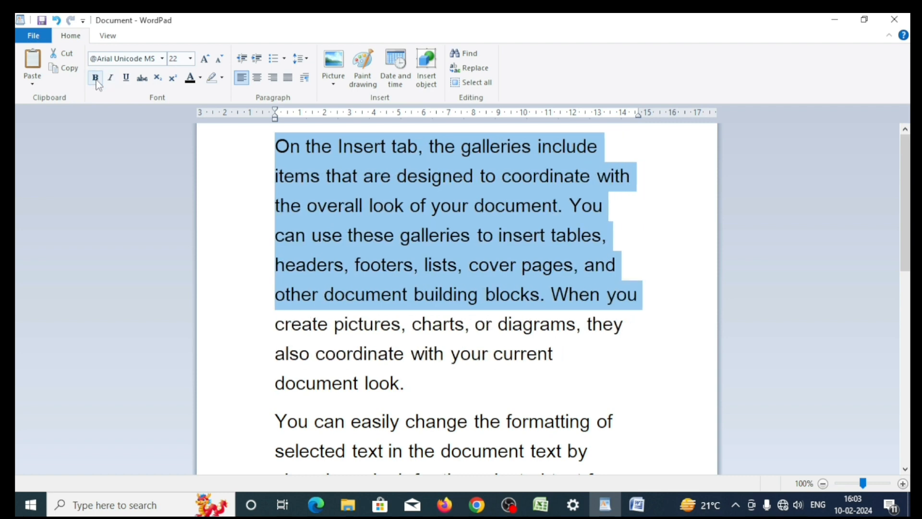
{"action": "left_click", "coordinate": [442, 357]}
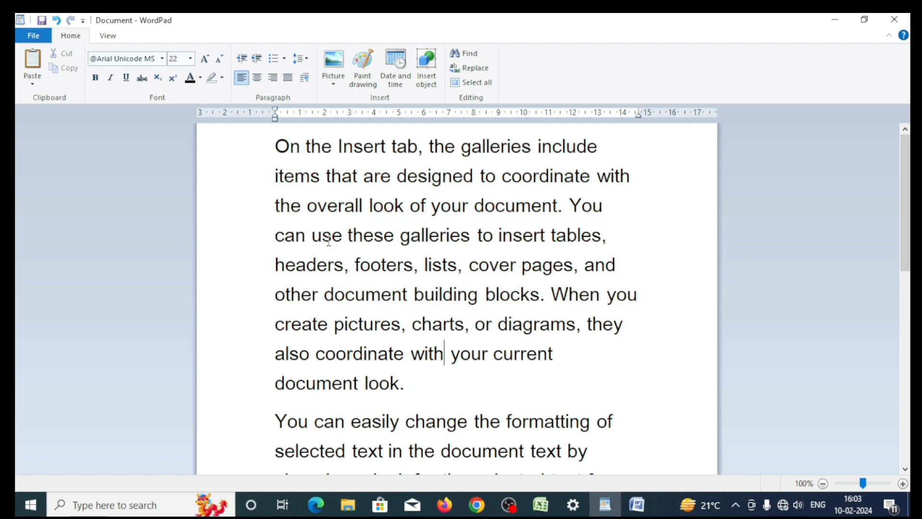
Italicize the first four lines of the opening paragraph, through "insert tables,", and deselect them
{"action": "left_click_drag", "start_coordinate": [276, 144], "coordinate": [609, 258]}
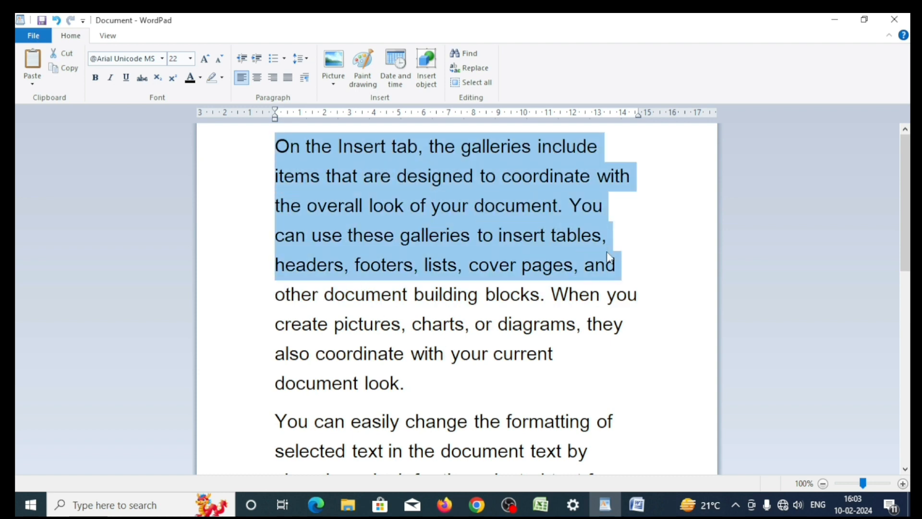
{"action": "left_click", "coordinate": [442, 322]}
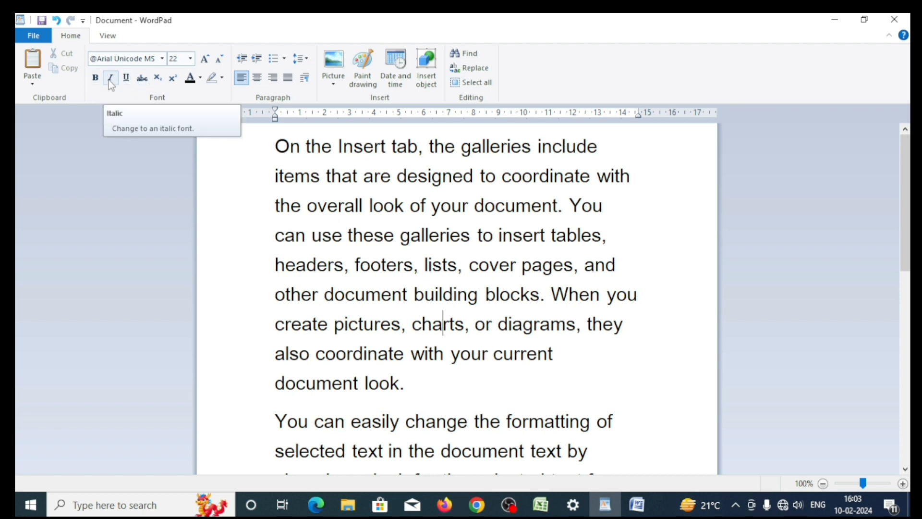
{"action": "left_click", "coordinate": [277, 142]}
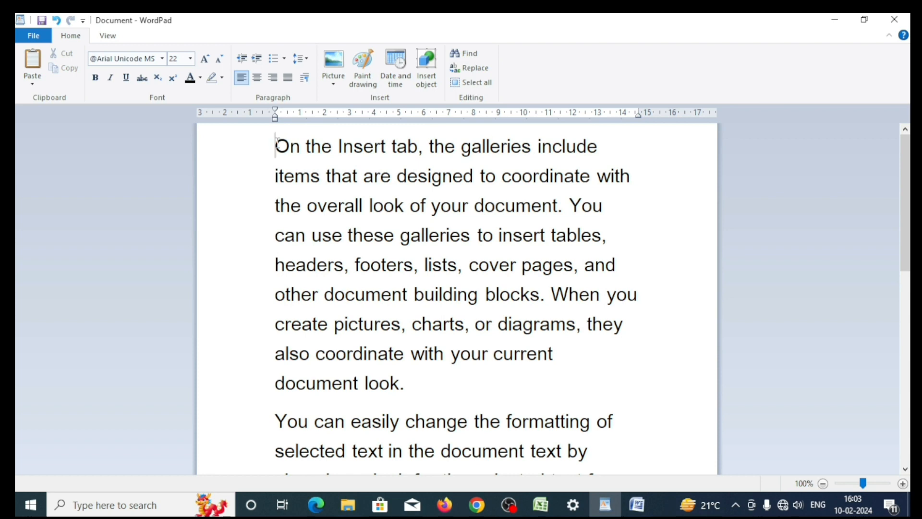
{"action": "left_click_drag", "start_coordinate": [276, 142], "coordinate": [609, 235]}
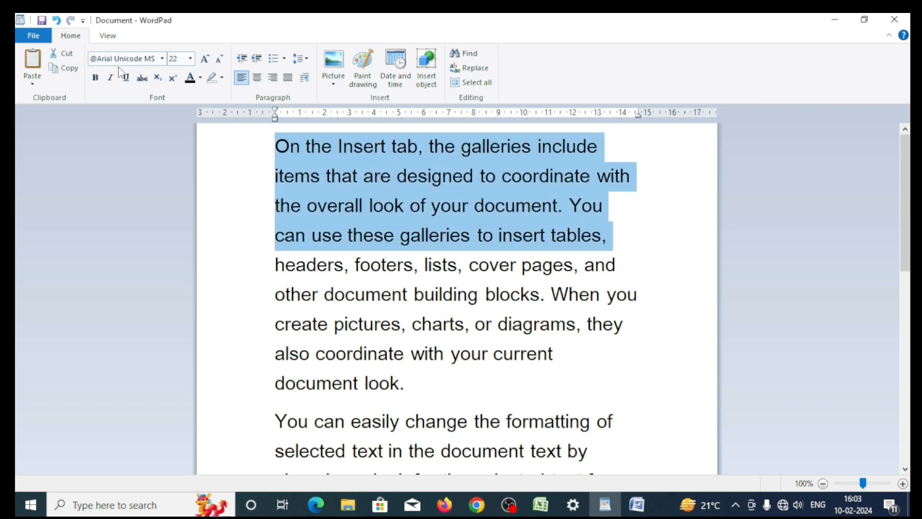
{"action": "left_click", "coordinate": [115, 82]}
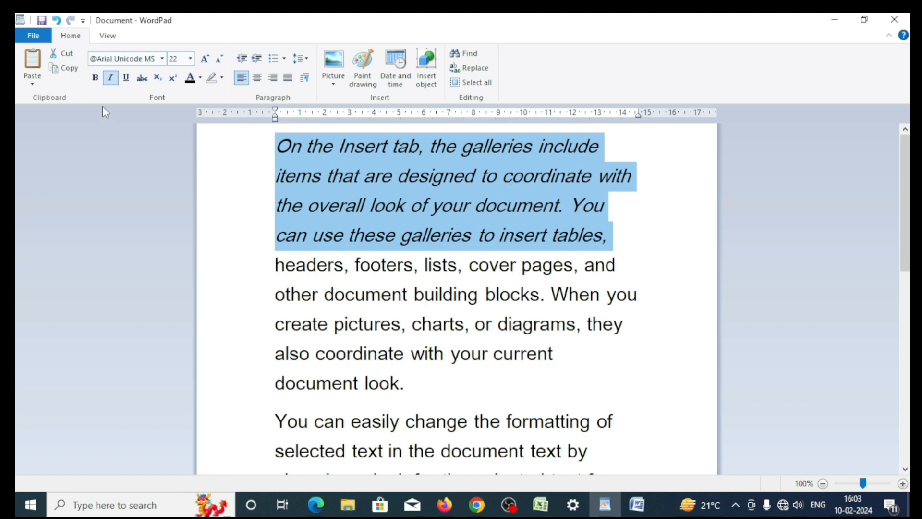
{"action": "left_click", "coordinate": [427, 393]}
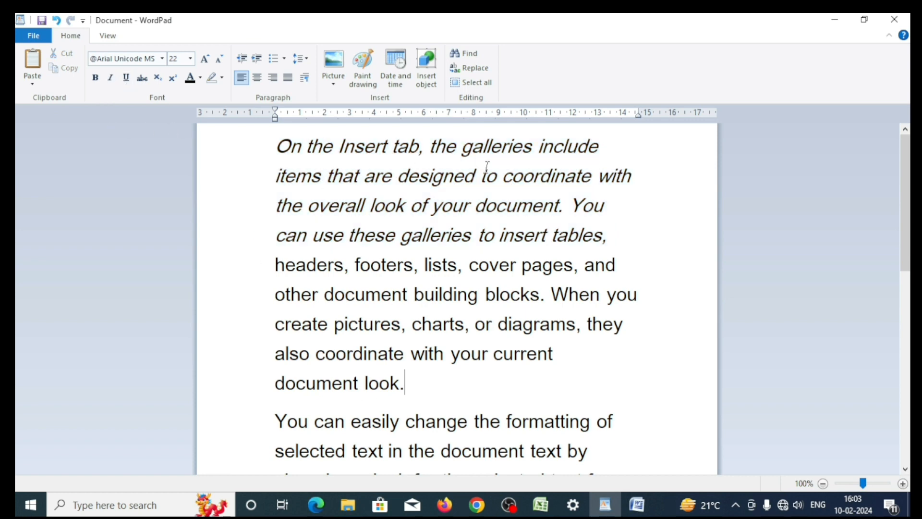
Remove the italic formatting from the first four lines of the opening paragraph and deselect them
{"action": "left_click_drag", "start_coordinate": [610, 236], "coordinate": [262, 155]}
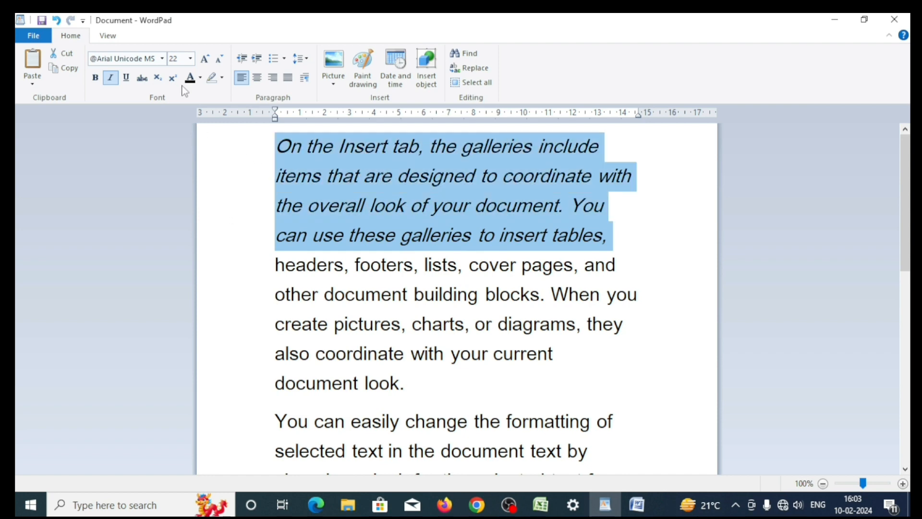
{"action": "left_click", "coordinate": [118, 82]}
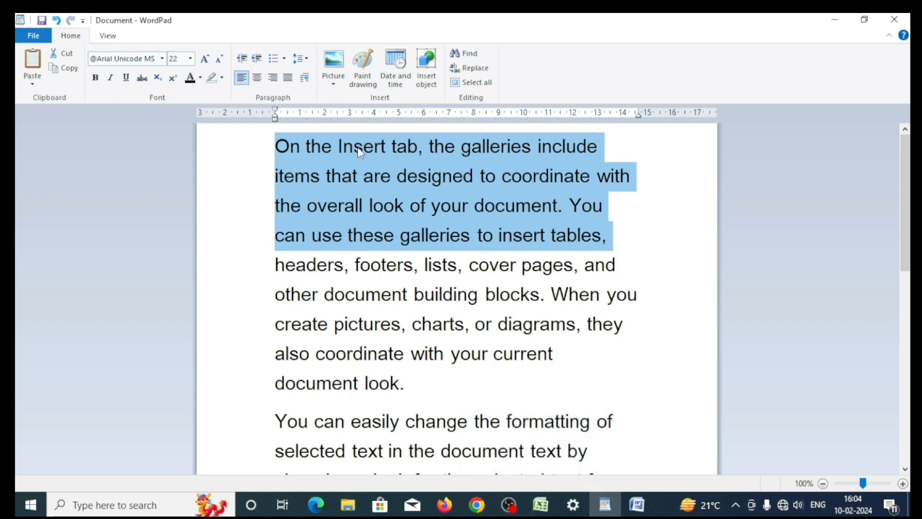
{"action": "left_click", "coordinate": [603, 327]}
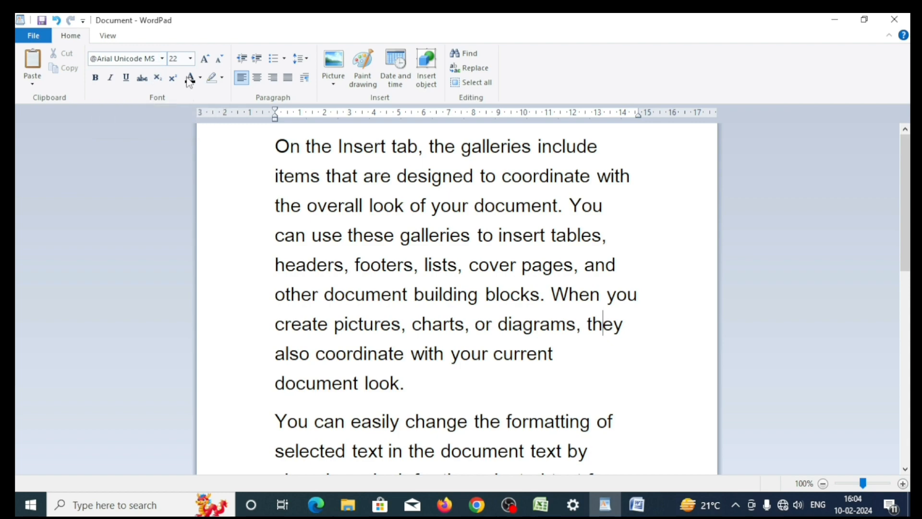
Underline the whole second paragraph, beginning "You can easily change the formatting", and deselect it
{"action": "scroll", "coordinate": [374, 364], "scroll_direction": "down", "scroll_amount": 10}
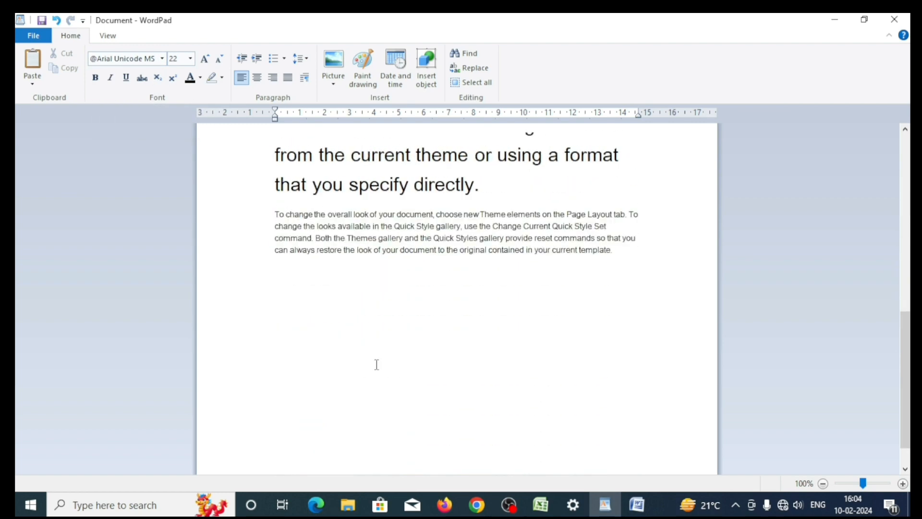
{"action": "scroll", "coordinate": [375, 364], "scroll_direction": "up", "scroll_amount": 10}
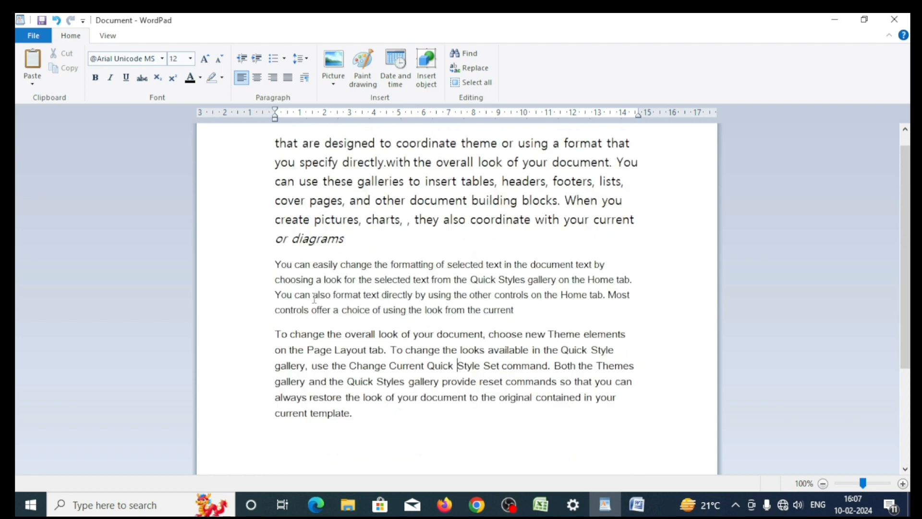
{"action": "left_click_drag", "start_coordinate": [272, 262], "coordinate": [514, 320]}
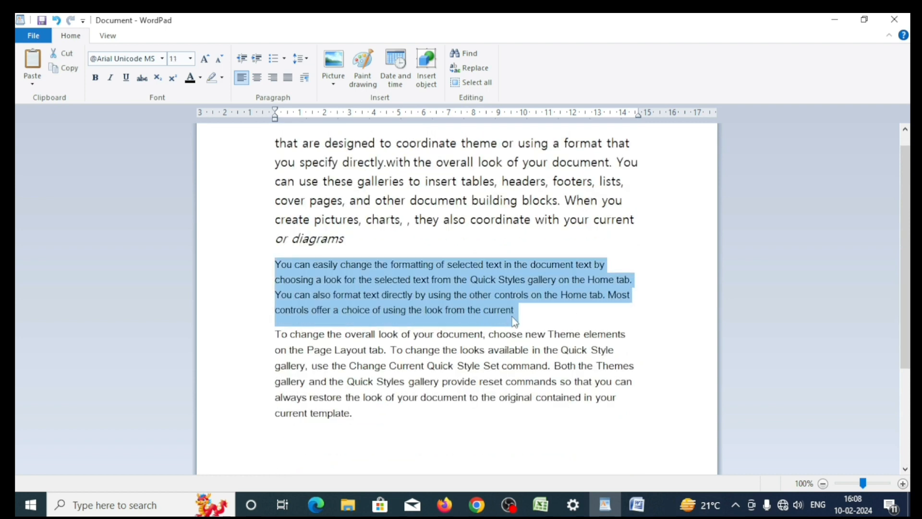
{"action": "left_click", "coordinate": [125, 81]}
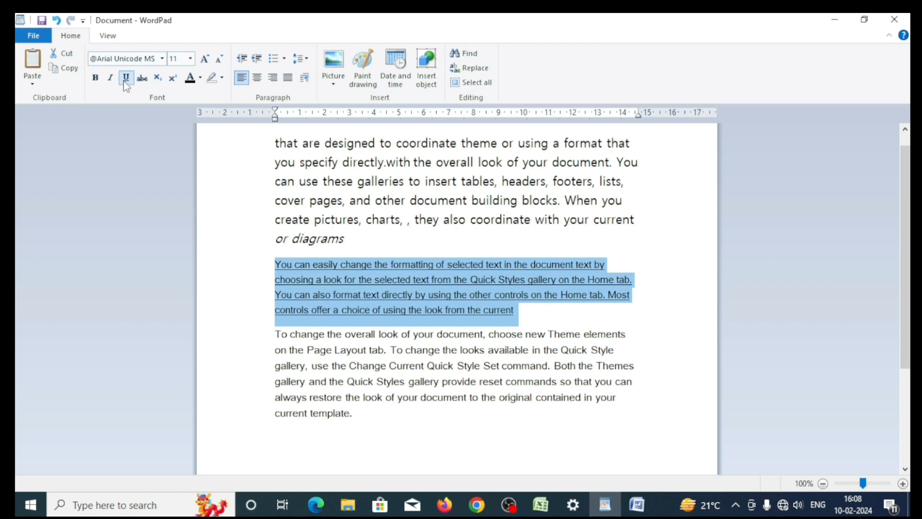
{"action": "left_click", "coordinate": [547, 332]}
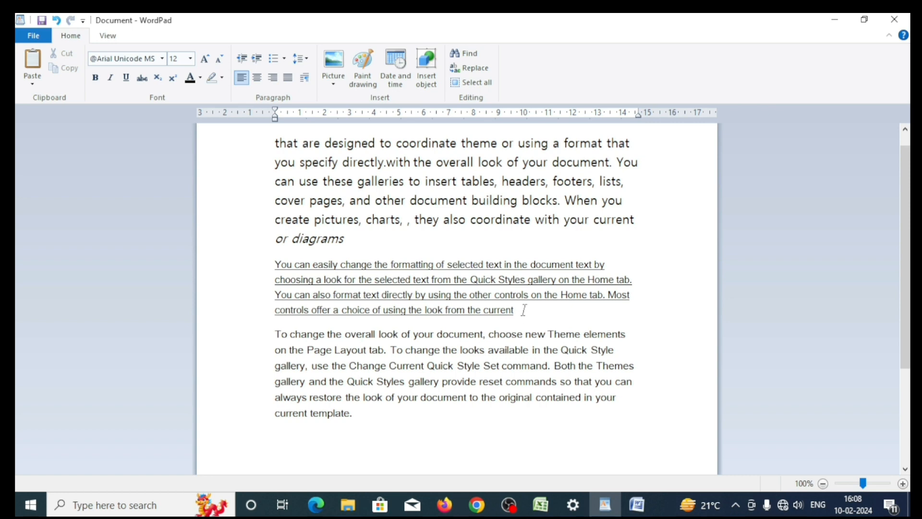
Remove the underline from the second paragraph and deselect it
{"action": "left_click_drag", "start_coordinate": [523, 309], "coordinate": [259, 265]}
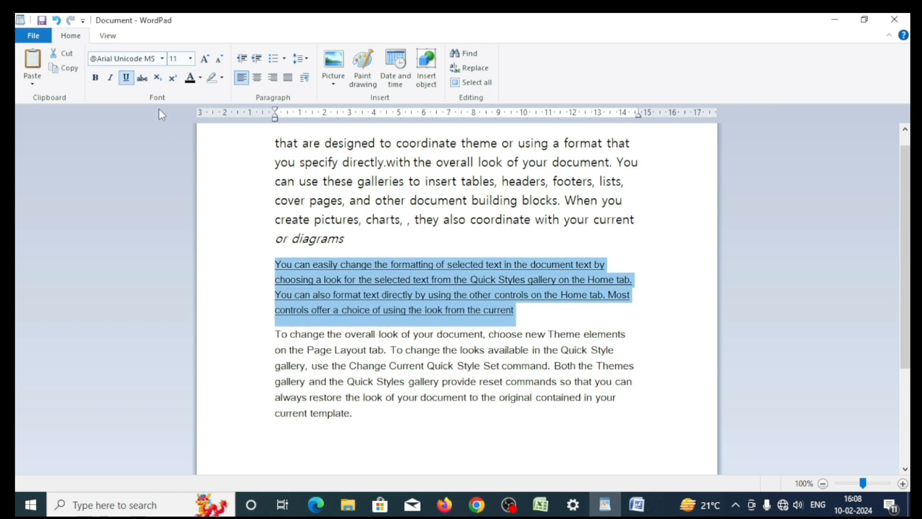
{"action": "left_click", "coordinate": [126, 78]}
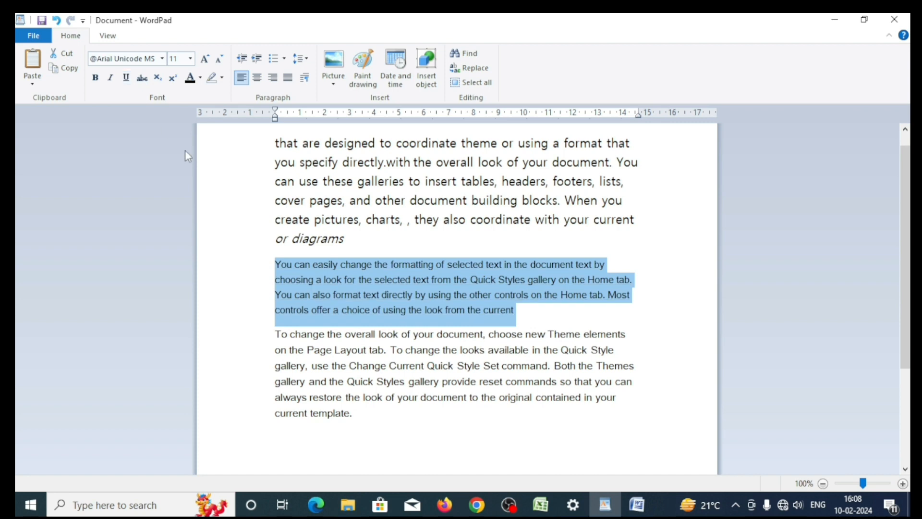
{"action": "left_click", "coordinate": [551, 384]}
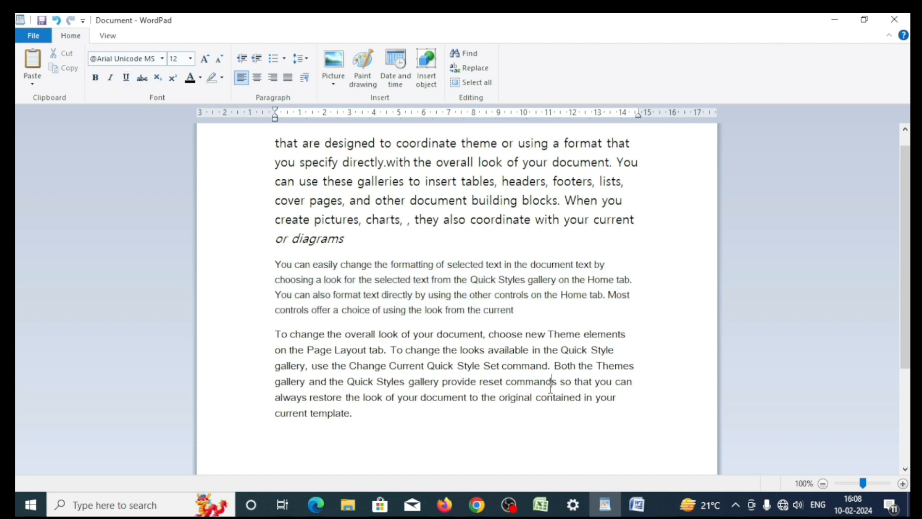
Apply strikethrough to the opening text from "document look." through the "or" before "diagrams", and deselect it
{"action": "scroll", "coordinate": [551, 384], "scroll_direction": "up", "scroll_amount": 1}
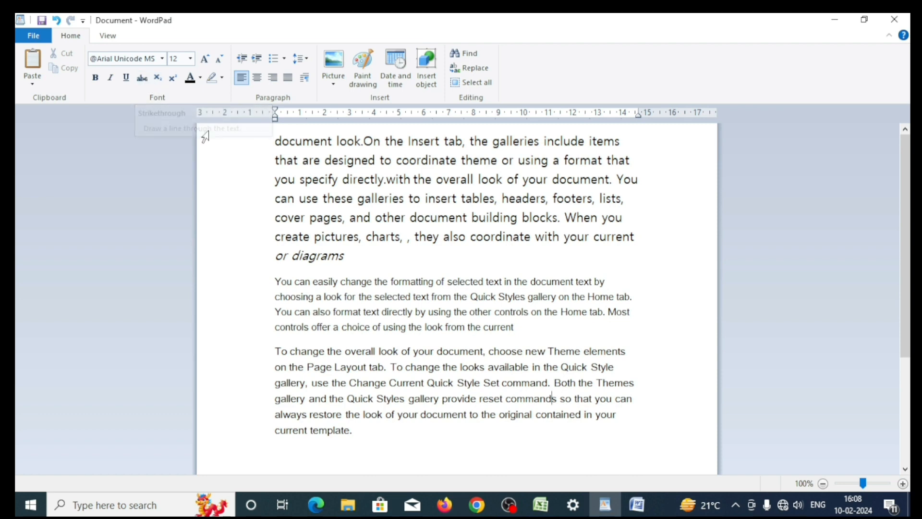
{"action": "left_click", "coordinate": [276, 139]}
{"action": "left_click_drag", "start_coordinate": [277, 139], "coordinate": [333, 158]}
{"action": "left_click", "coordinate": [277, 175]}
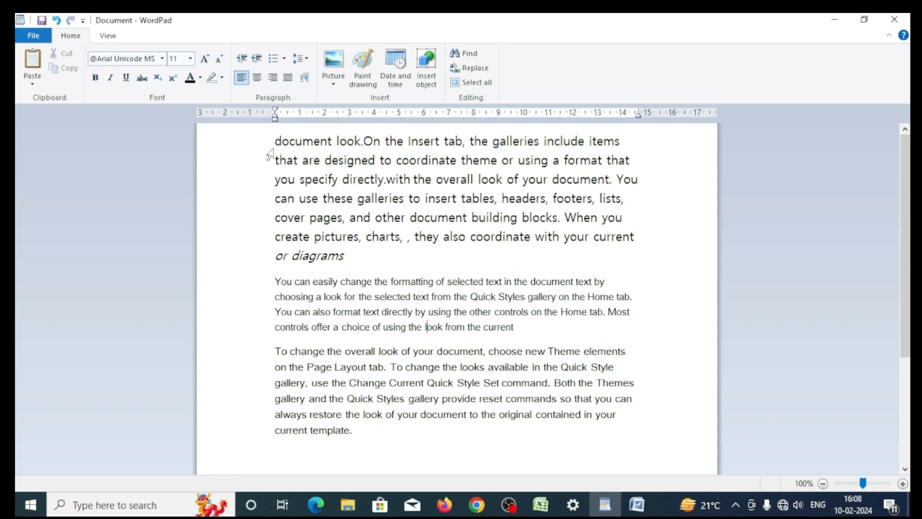
{"action": "left_click_drag", "start_coordinate": [277, 141], "coordinate": [644, 242]}
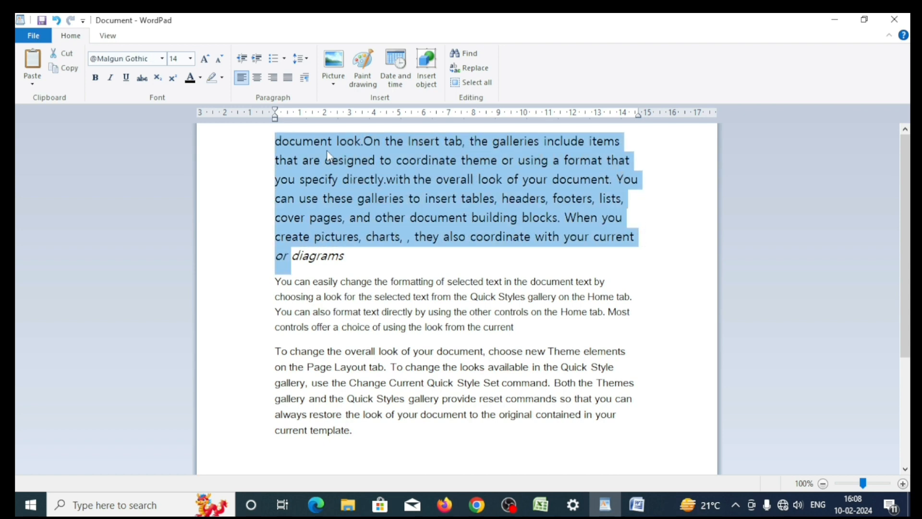
{"action": "left_click", "coordinate": [143, 78]}
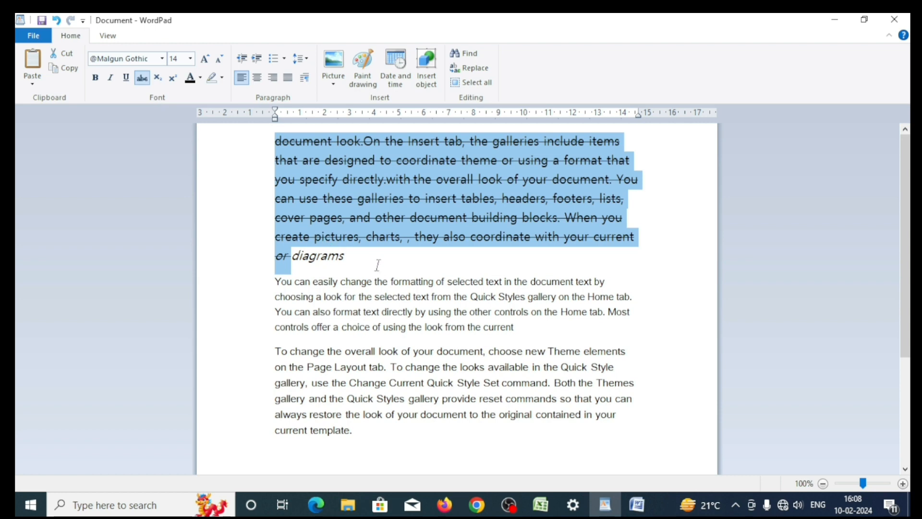
{"action": "left_click", "coordinate": [413, 285]}
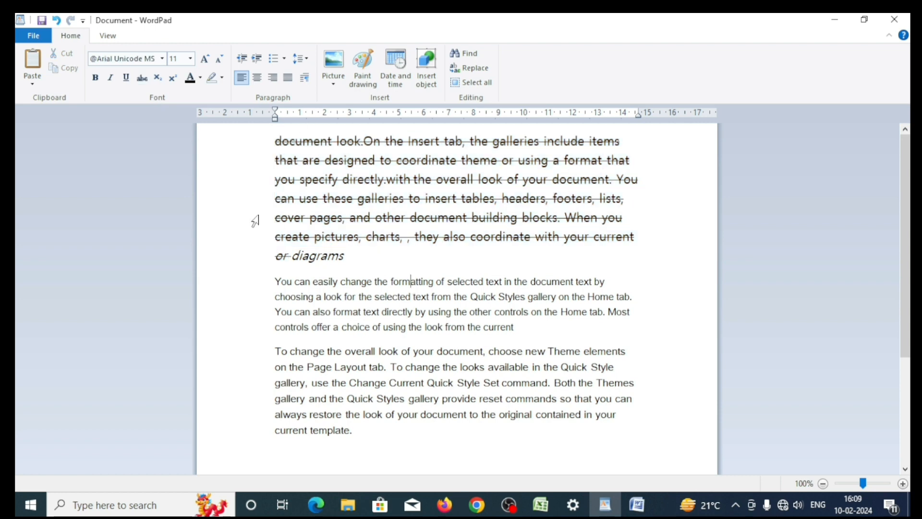
Remove the strikethrough from the opening text, toggle it on and off once more, and deselect the text
{"action": "triple_click", "coordinate": [520, 245]}
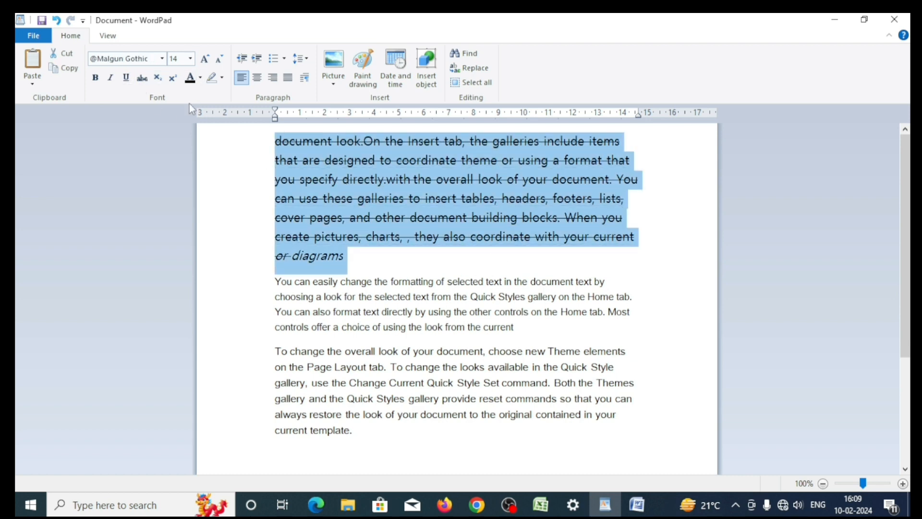
{"action": "left_click", "coordinate": [289, 248]}
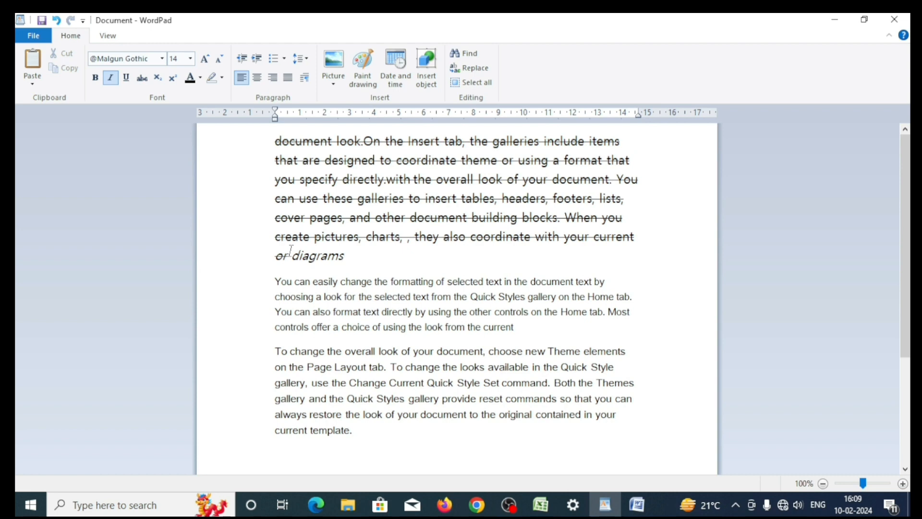
{"action": "left_click_drag", "start_coordinate": [290, 249], "coordinate": [233, 138]}
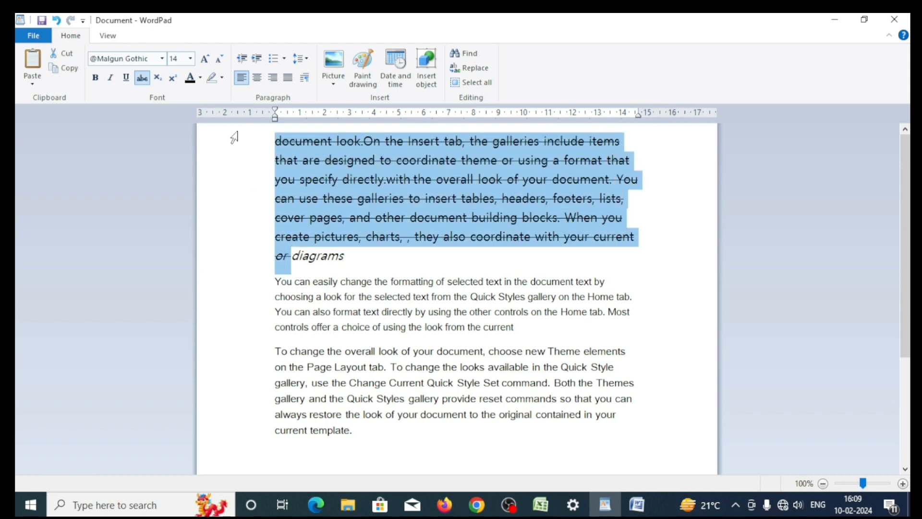
{"action": "left_click", "coordinate": [139, 81]}
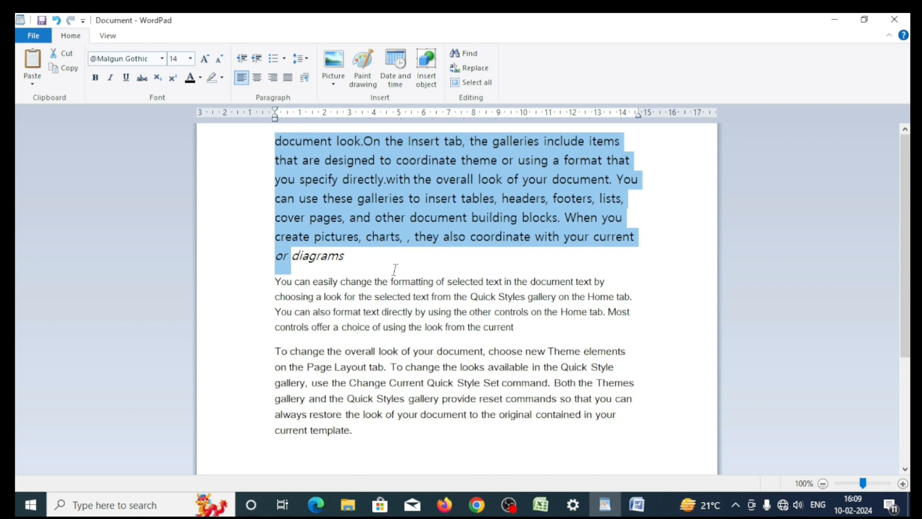
{"action": "left_click", "coordinate": [144, 82]}
{"action": "left_click", "coordinate": [144, 83]}
{"action": "left_click", "coordinate": [418, 261]}
{"action": "left_click_drag", "start_coordinate": [275, 142], "coordinate": [588, 142]}
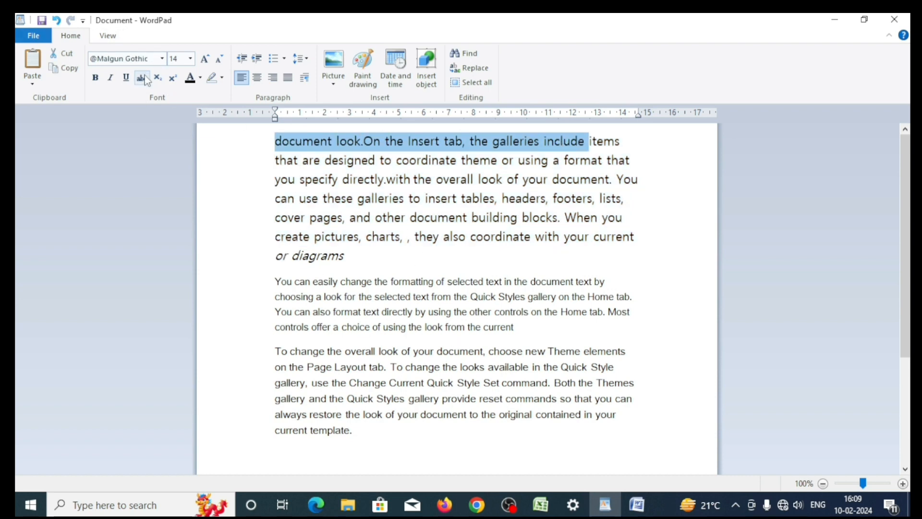
{"action": "left_click", "coordinate": [454, 255]}
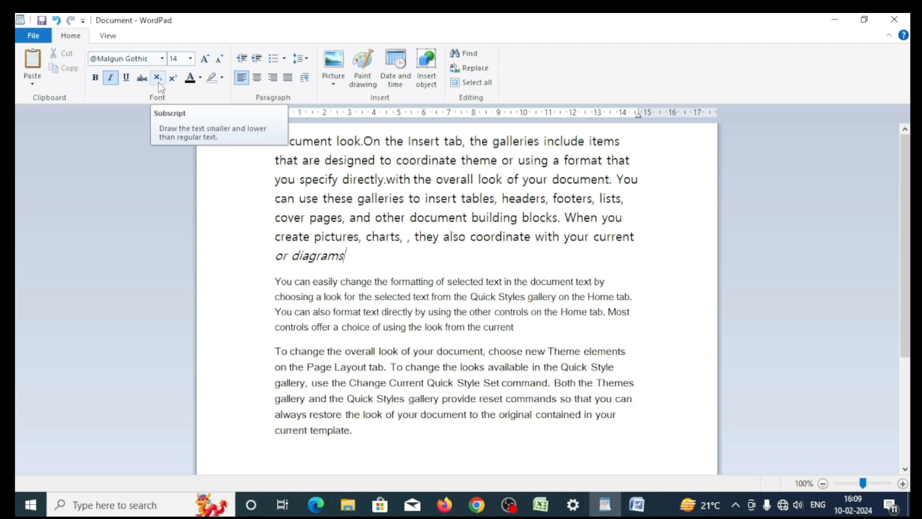
Delete everything from "or diagrams" to the end of the document
{"action": "left_click_drag", "start_coordinate": [236, 269], "coordinate": [509, 436]}
{"action": "key", "text": "Delete"}
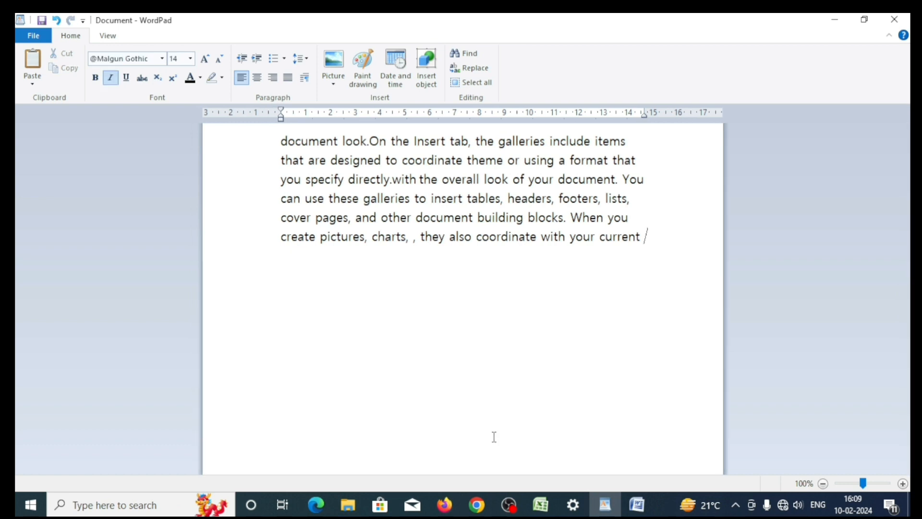
Enter "H2O" at font size 20 on the line below the remaining paragraph
{"action": "left_click", "coordinate": [306, 300]}
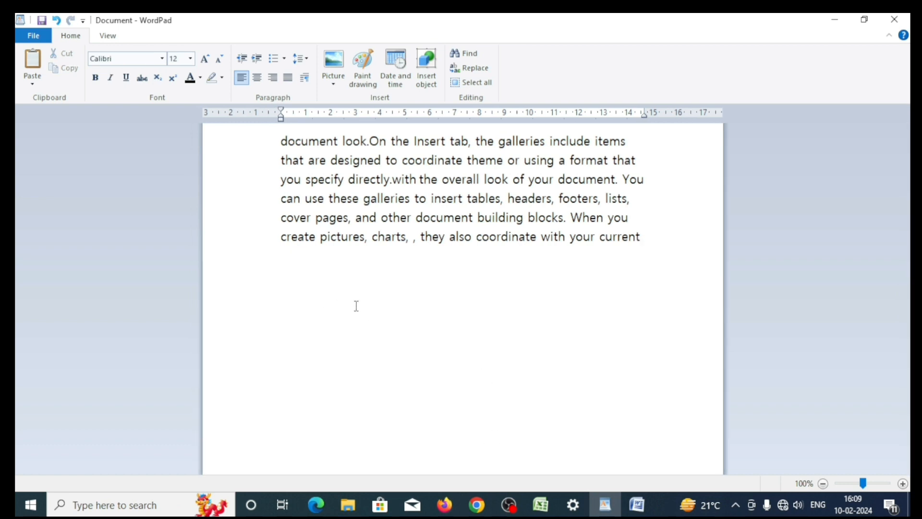
{"action": "left_click", "coordinate": [194, 58]}
{"action": "left_click", "coordinate": [182, 166]}
{"action": "key", "text": "Caps_Lock"}
{"action": "type", "text": "H2O"}
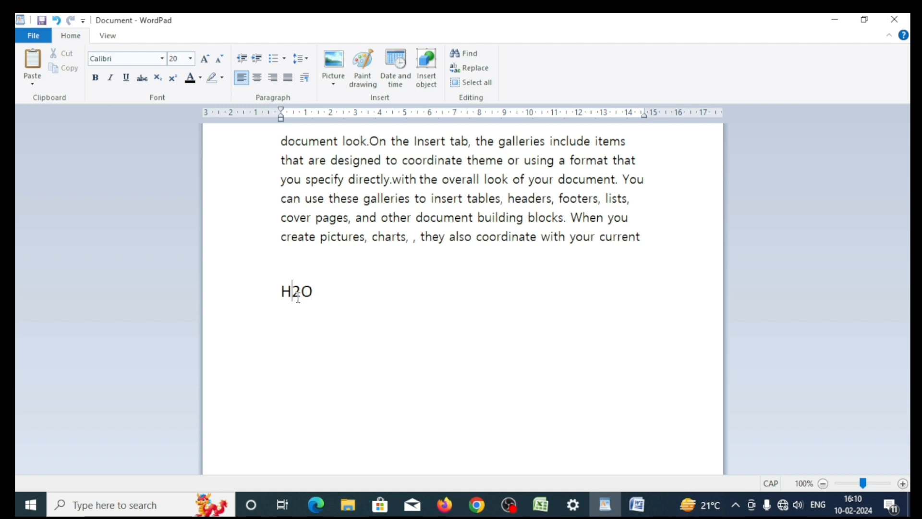
Replace the "2O" after the H with a subscript 2 and a normal O to form H₂O
{"action": "left_click_drag", "start_coordinate": [292, 291], "coordinate": [304, 292]}
{"action": "left_click", "coordinate": [358, 327]}
{"action": "left_click", "coordinate": [323, 285]}
{"action": "key", "text": "BackSpace"}
{"action": "key", "text": "BackSpace"}
{"action": "left_click", "coordinate": [159, 78]}
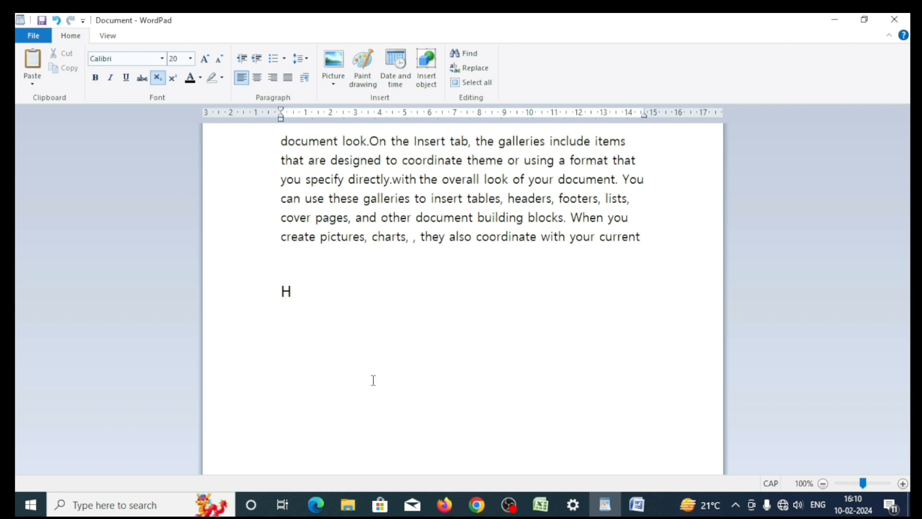
{"action": "type", "text": "2O"}
{"action": "key", "text": "BackSpace"}
{"action": "left_click", "coordinate": [158, 78]}
{"action": "type", "text": "O"}
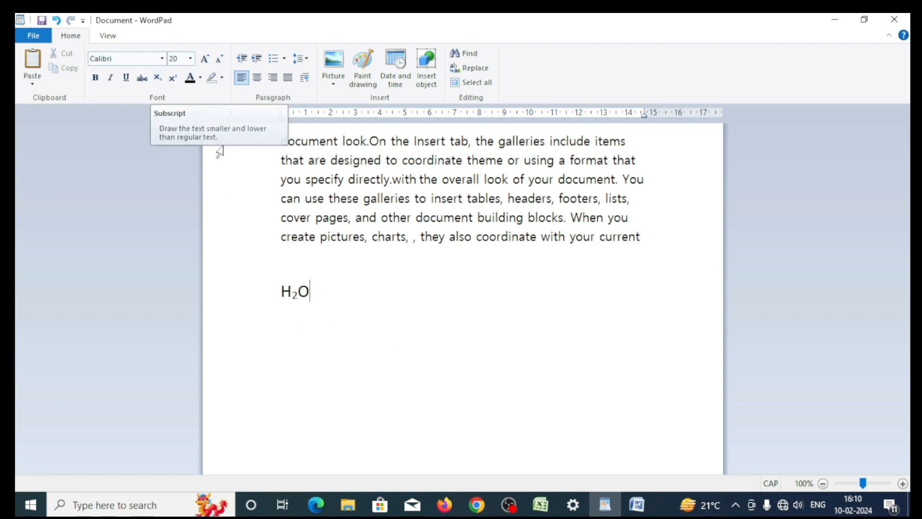
Delete H₂O, enter "H2SO4" as plain text in its place, and start a new line
{"action": "key", "text": "BackSpace"}
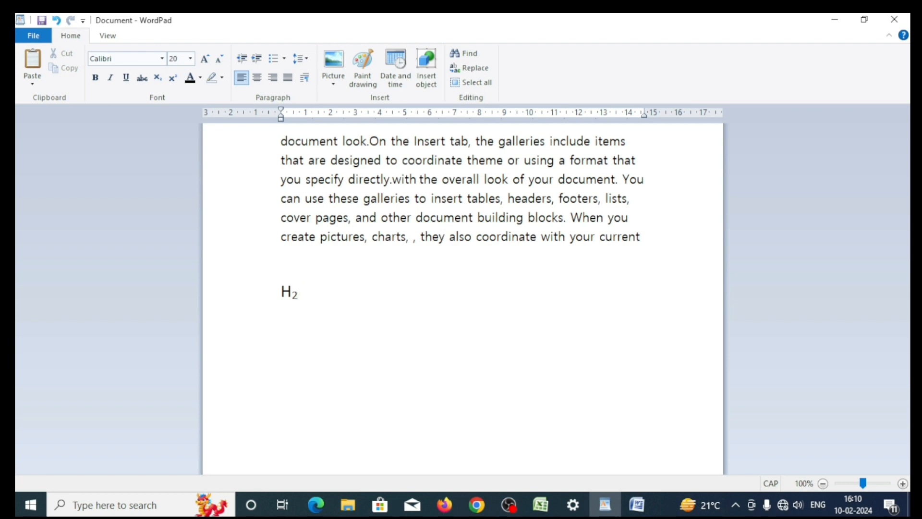
{"action": "key", "text": "BackSpace"}
{"action": "key", "text": "BackSpace"}
{"action": "type", "text": "H2SO4"}
{"action": "key", "text": "Return"}
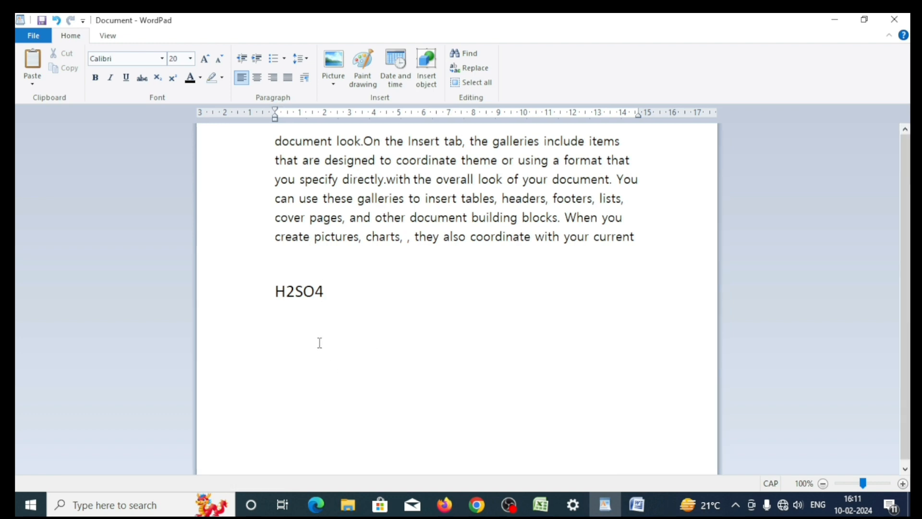
Write the formula H₂SO₄ beneath the plain version, with the 2 and the 4 as subscripts
{"action": "type", "text": "H"}
{"action": "left_click", "coordinate": [159, 82]}
{"action": "type", "text": "2S"}
{"action": "key", "text": "BackSpace"}
{"action": "left_click", "coordinate": [158, 80]}
{"action": "type", "text": "SO4"}
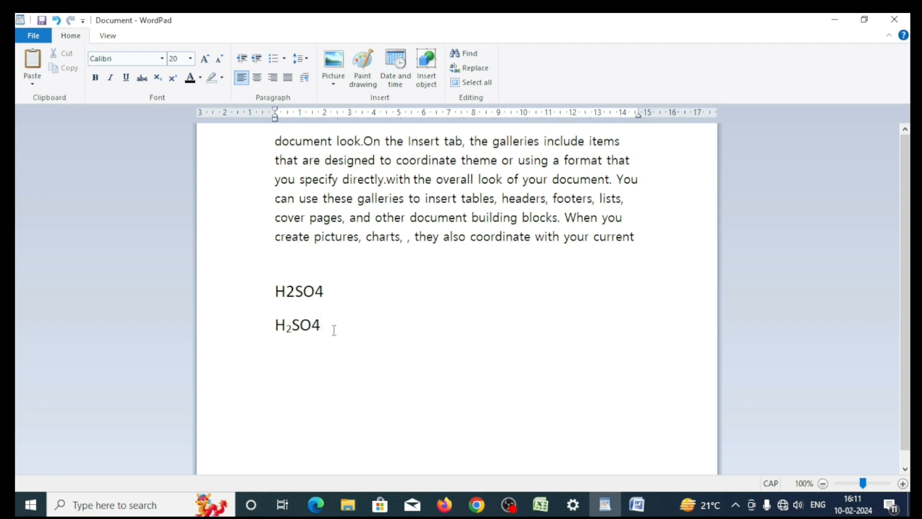
{"action": "key", "text": "BackSpace"}
{"action": "left_click", "coordinate": [158, 77]}
{"action": "type", "text": "4"}
Delete both sulfuric acid formulas, leaving the line below the paragraph empty
{"action": "key", "text": "BackSpace"}
{"action": "key", "text": "BackSpace"}
{"action": "key", "text": "BackSpace"}
{"action": "key", "text": "BackSpace"}
{"action": "key", "text": "BackSpace"}
{"action": "key", "text": "BackSpace"}
{"action": "key", "text": "BackSpace"}
{"action": "key", "text": "BackSpace"}
{"action": "key", "text": "BackSpace"}
{"action": "key", "text": "BackSpace"}
{"action": "key", "text": "BackSpace"}
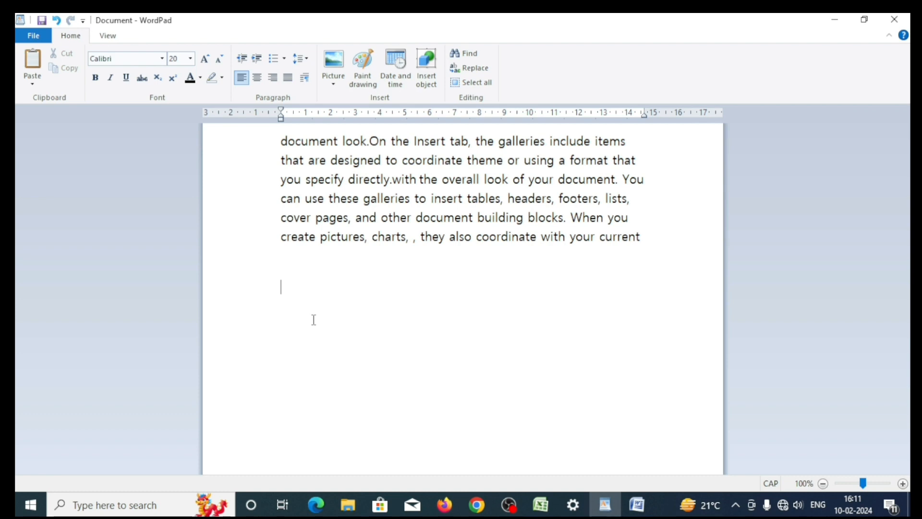
Enter "52" as plain text and, on the next line, 5² with the 2 as a superscript
{"action": "type", "text": "52"}
{"action": "key", "text": "Return"}
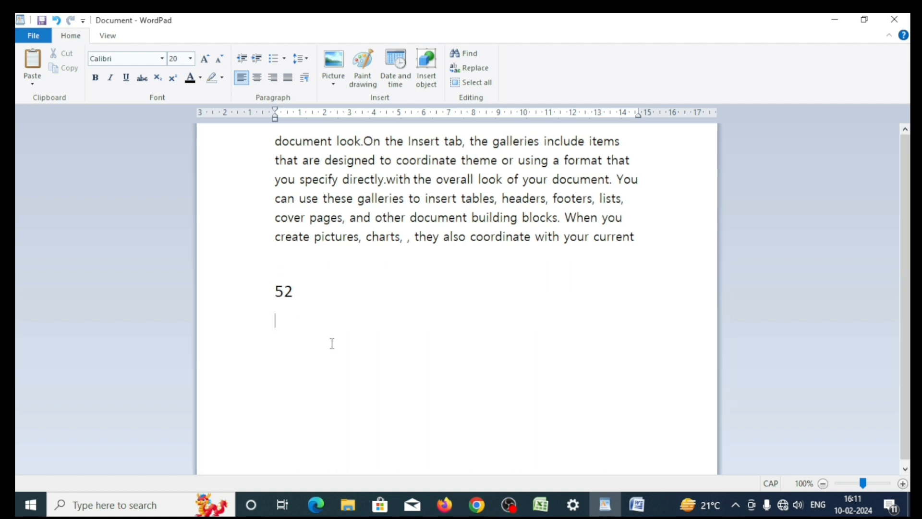
{"action": "type", "text": "5"}
{"action": "left_click", "coordinate": [173, 78]}
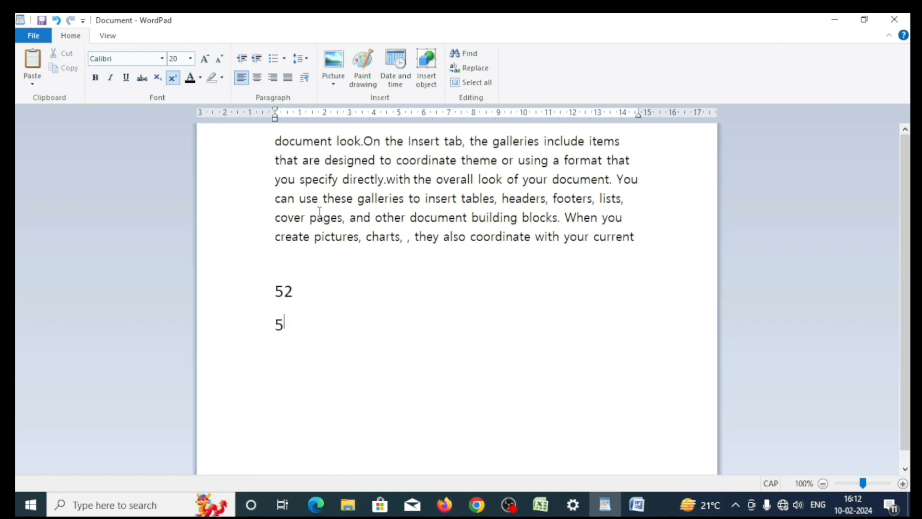
{"action": "type", "text": "2"}
{"action": "left_click", "coordinate": [398, 360]}
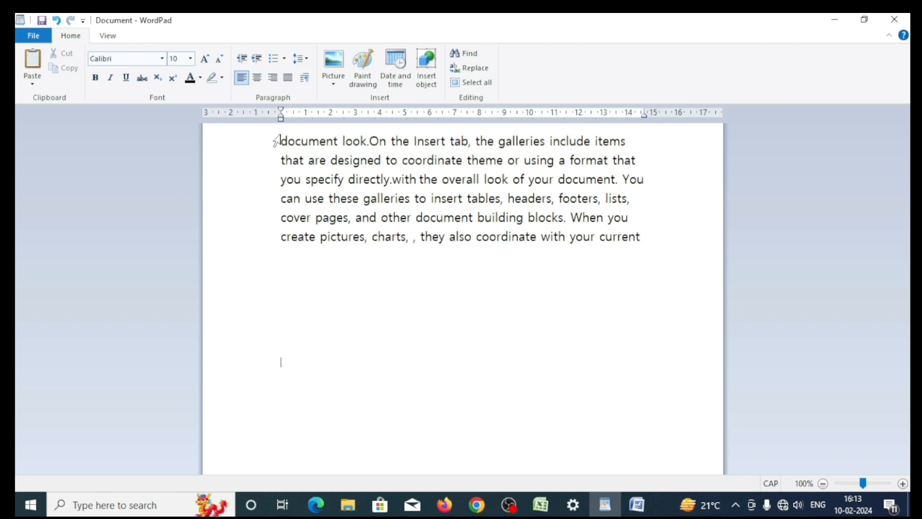
Change the text colour of the whole remaining paragraph to red and deselect it
{"action": "left_click_drag", "start_coordinate": [280, 140], "coordinate": [564, 257]}
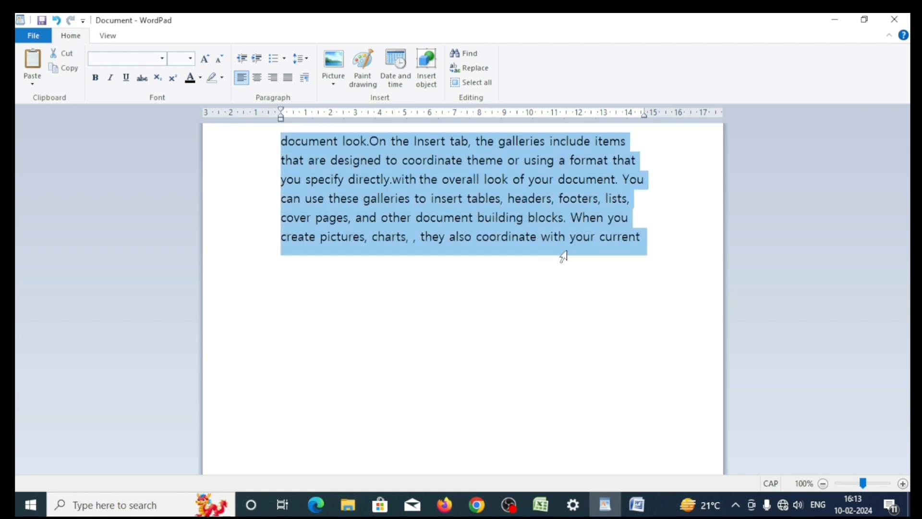
{"action": "left_click", "coordinate": [200, 79]}
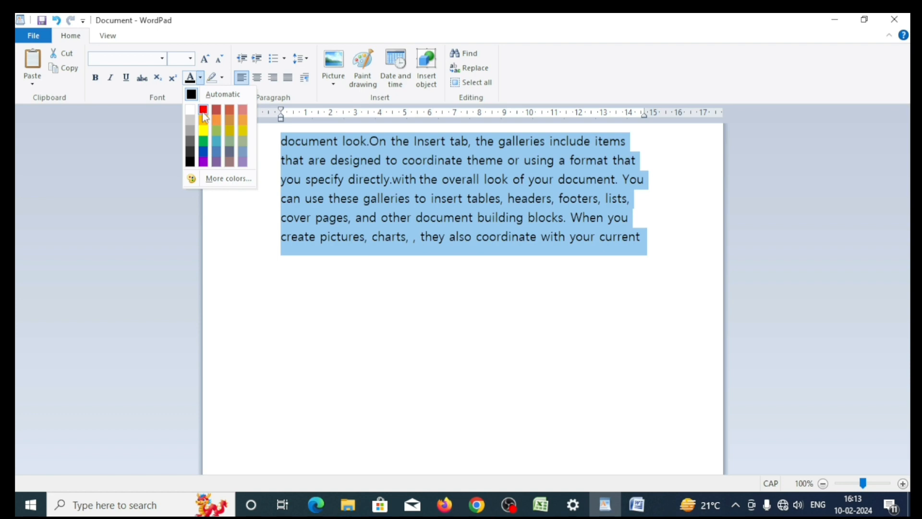
{"action": "left_click", "coordinate": [204, 115]}
{"action": "left_click", "coordinate": [349, 315]}
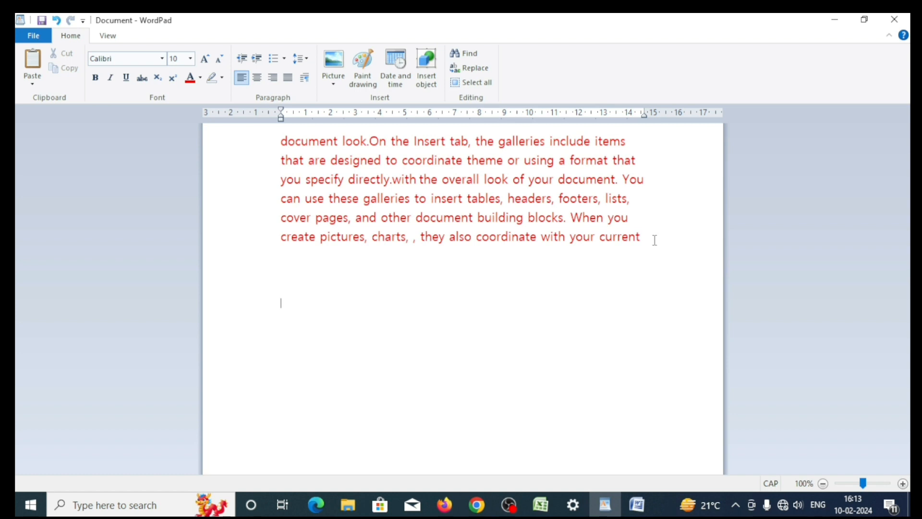
Change the text colour to blue from "You can use these galleries" through the end of the paragraph and deselect it
{"action": "left_click_drag", "start_coordinate": [654, 240], "coordinate": [288, 204]}
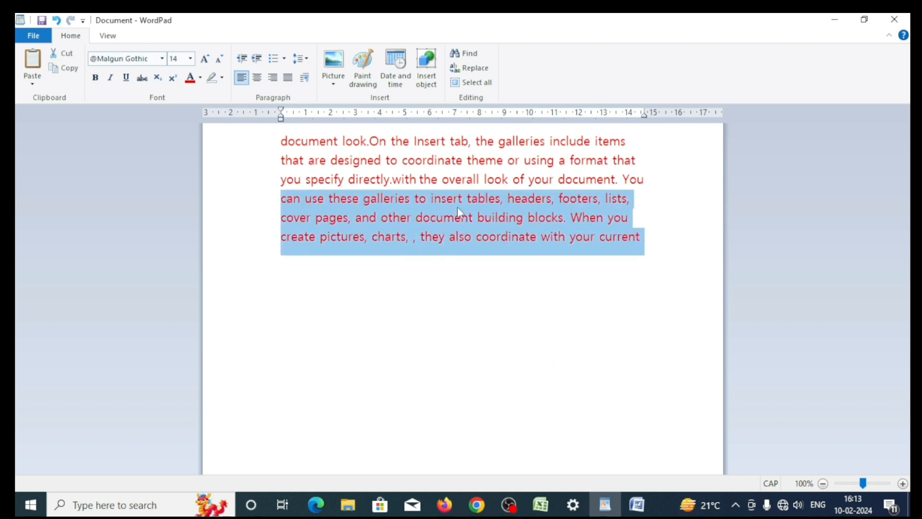
{"action": "left_click", "coordinate": [603, 333]}
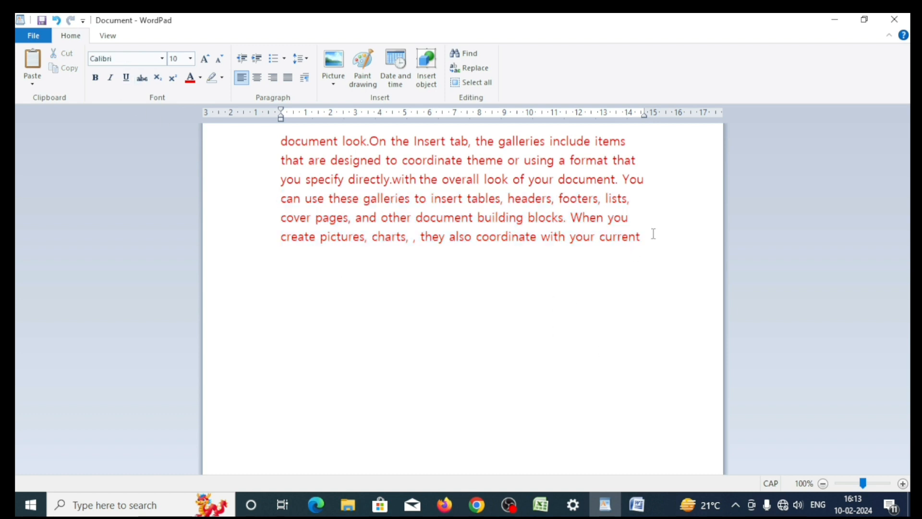
{"action": "left_click_drag", "start_coordinate": [654, 234], "coordinate": [226, 194]}
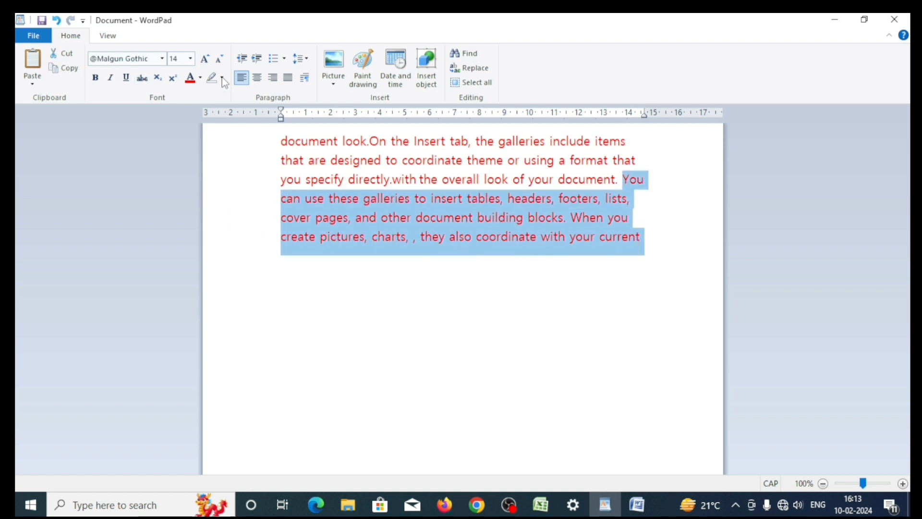
{"action": "left_click", "coordinate": [201, 79]}
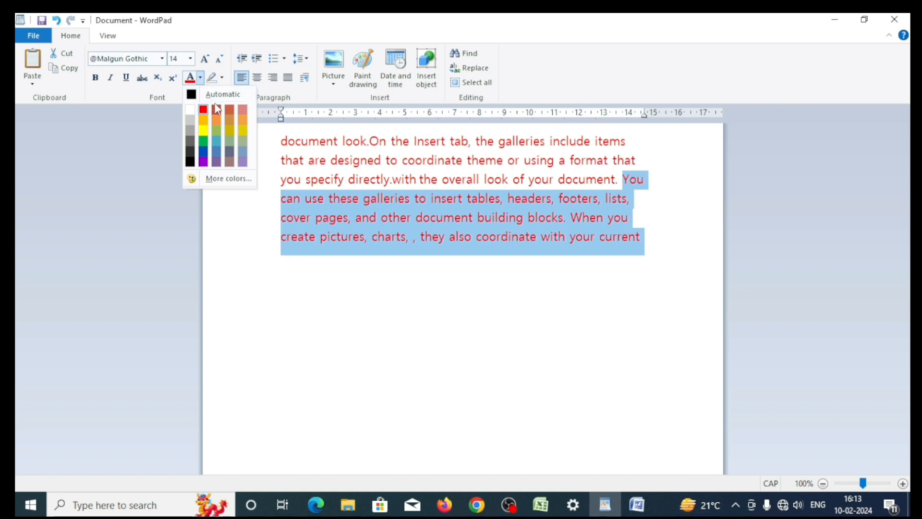
{"action": "left_click", "coordinate": [216, 152]}
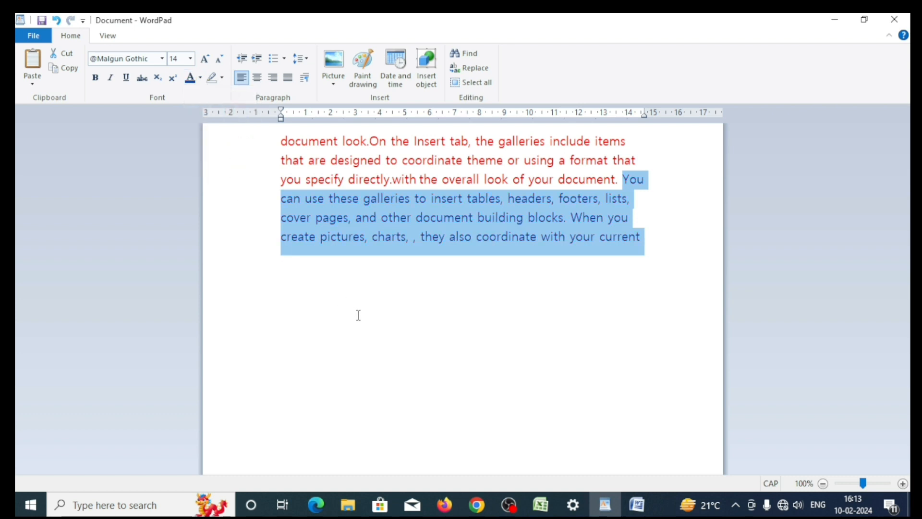
{"action": "left_click", "coordinate": [357, 313]}
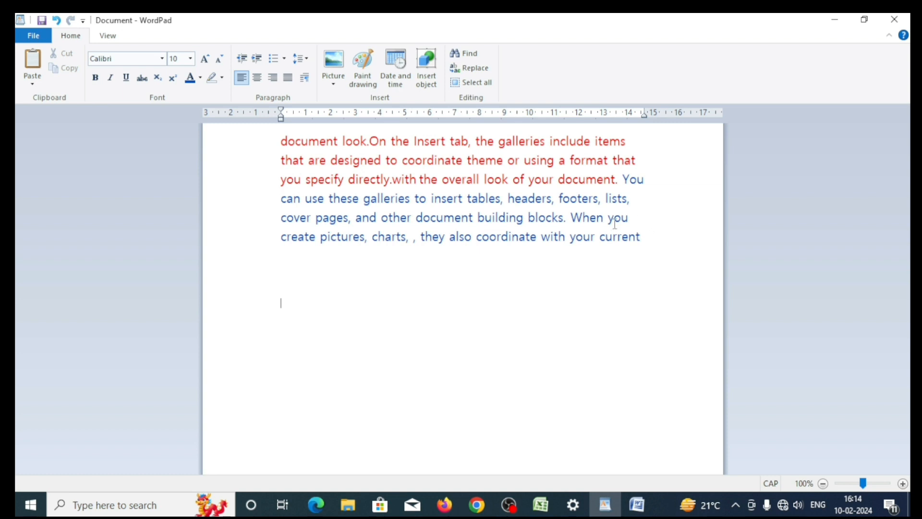
Highlight the red text from "document look.On the Insert tab" through "look of your document" in bright green and deselect it
{"action": "left_click", "coordinate": [222, 78]}
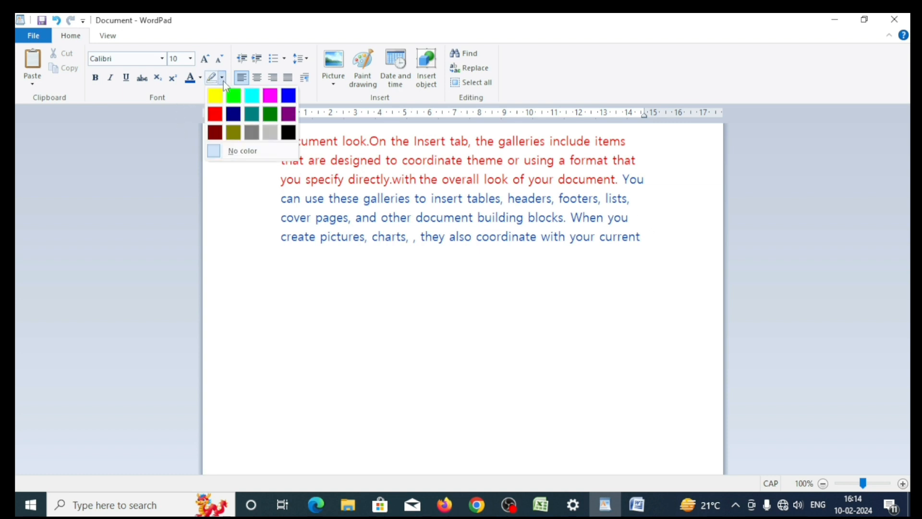
{"action": "left_click", "coordinate": [281, 300]}
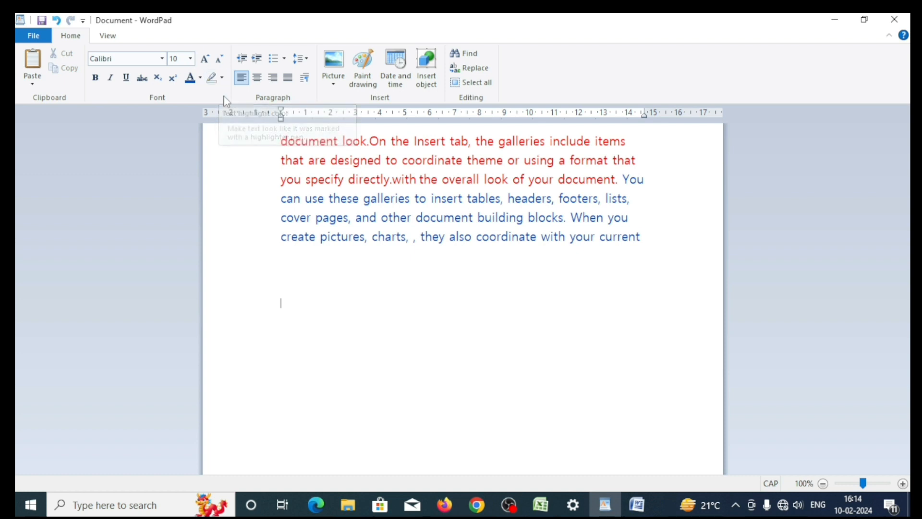
{"action": "left_click", "coordinate": [344, 162]}
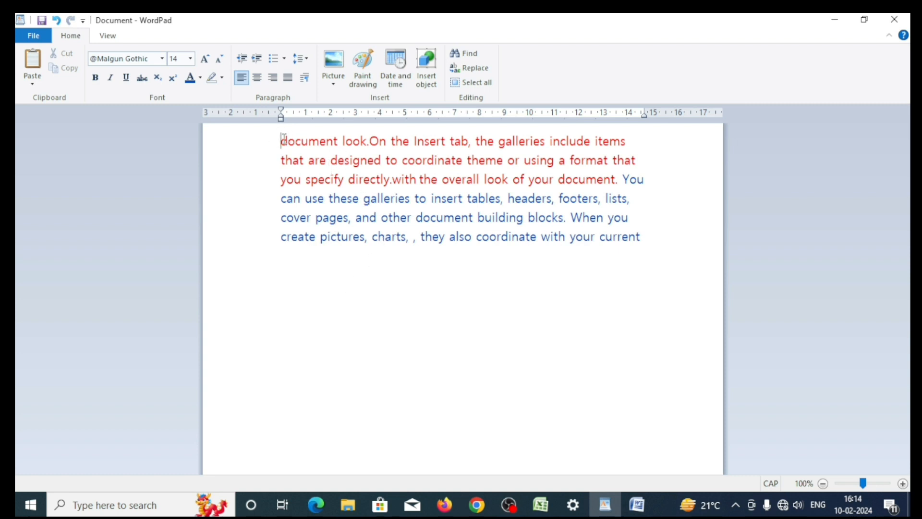
{"action": "left_click_drag", "start_coordinate": [282, 140], "coordinate": [620, 178]}
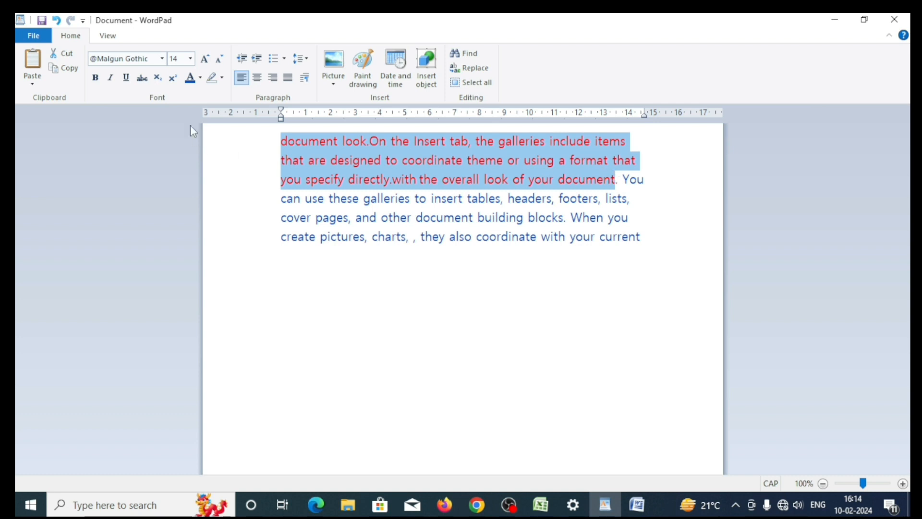
{"action": "left_click", "coordinate": [223, 78]}
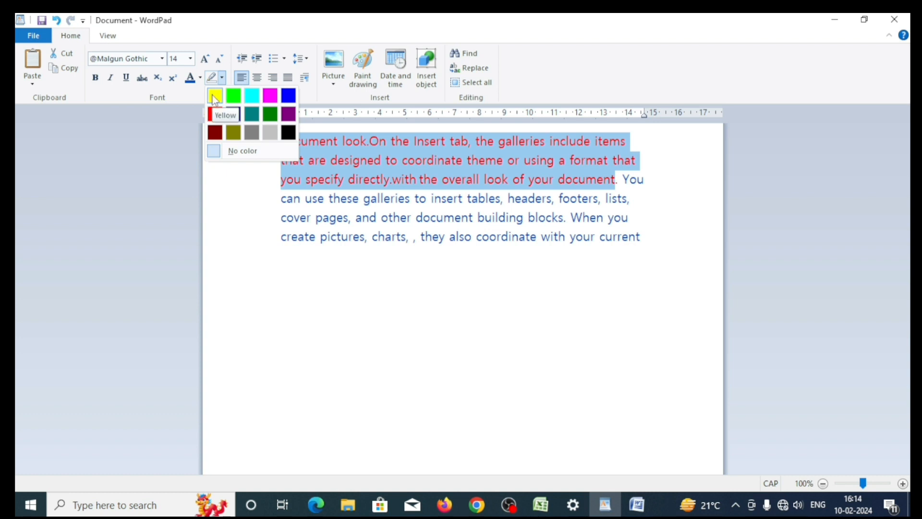
{"action": "left_click", "coordinate": [234, 95]}
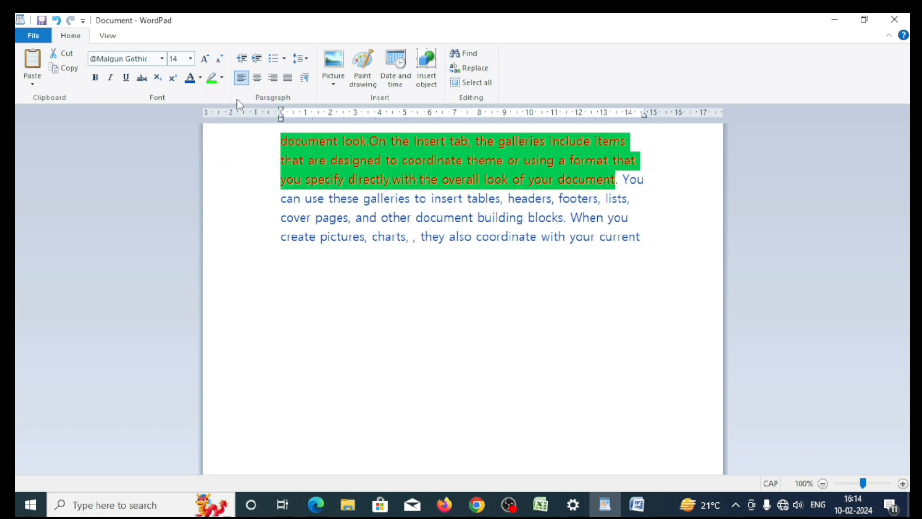
{"action": "left_click", "coordinate": [376, 291]}
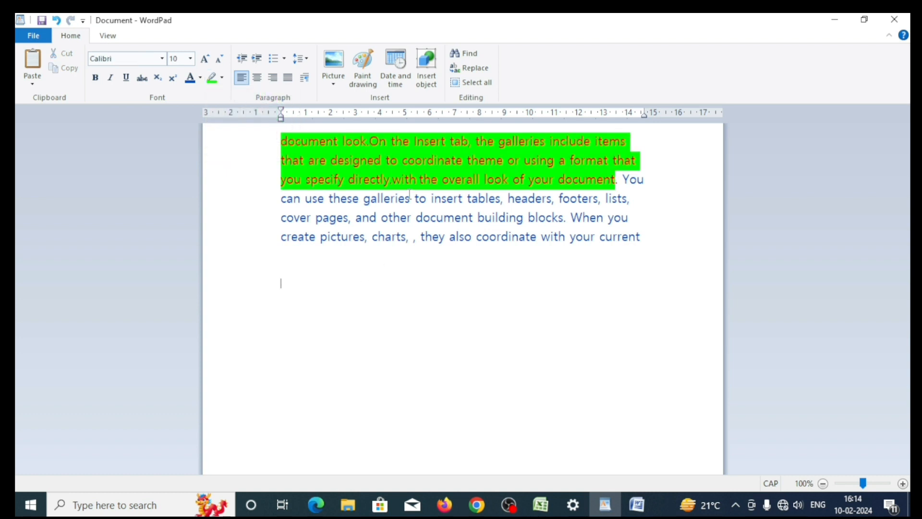
Highlight the paragraph's last line, "create pictures, charts, , they also coordinate with your current", in yellow and deselect it
{"action": "left_click", "coordinate": [404, 160]}
{"action": "left_click_drag", "start_coordinate": [642, 237], "coordinate": [313, 243]}
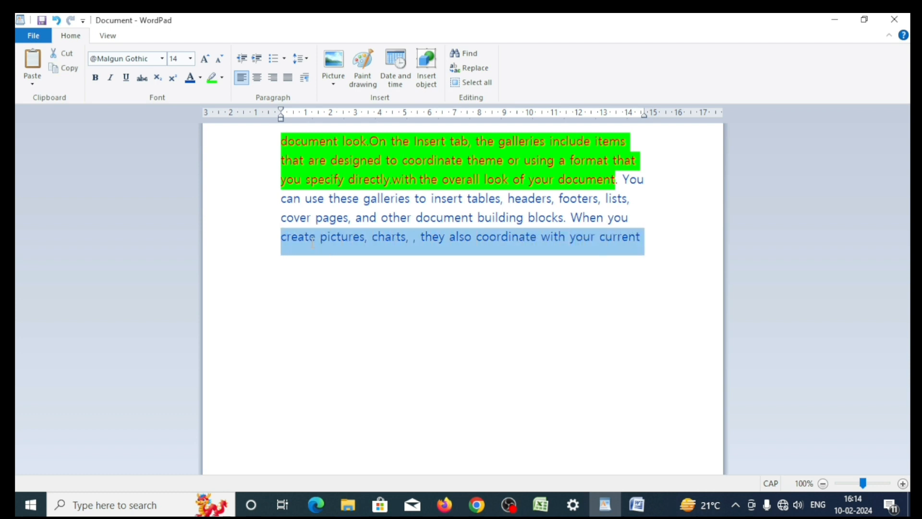
{"action": "left_click", "coordinate": [224, 80]}
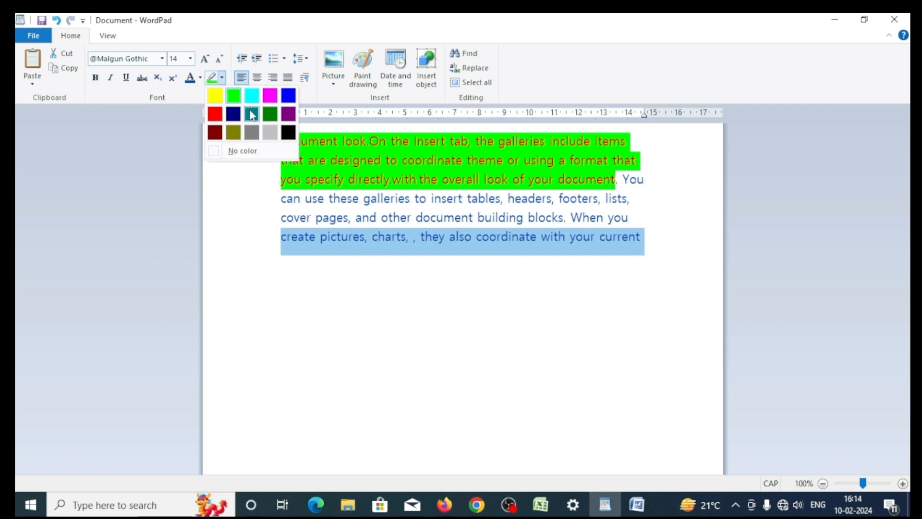
{"action": "left_click", "coordinate": [215, 96]}
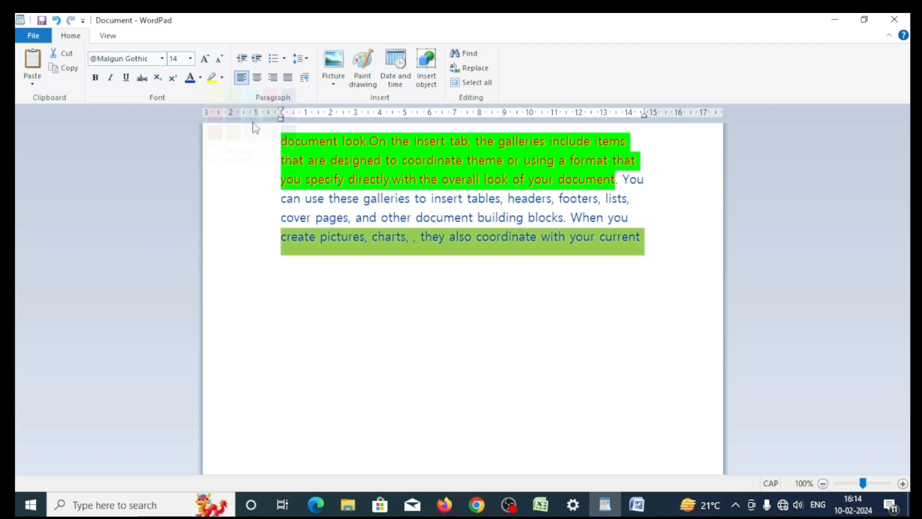
{"action": "left_click", "coordinate": [453, 308]}
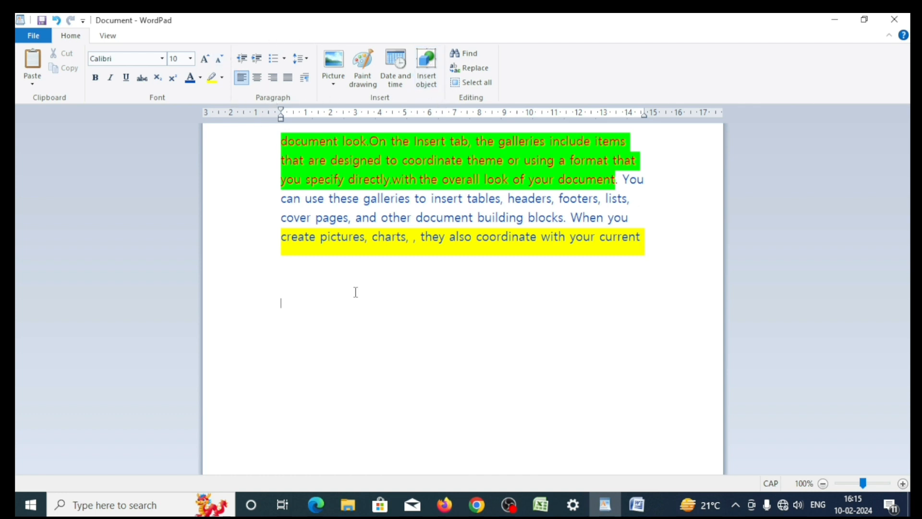
{"action": "mouse_move", "coordinate": [573, 505]}
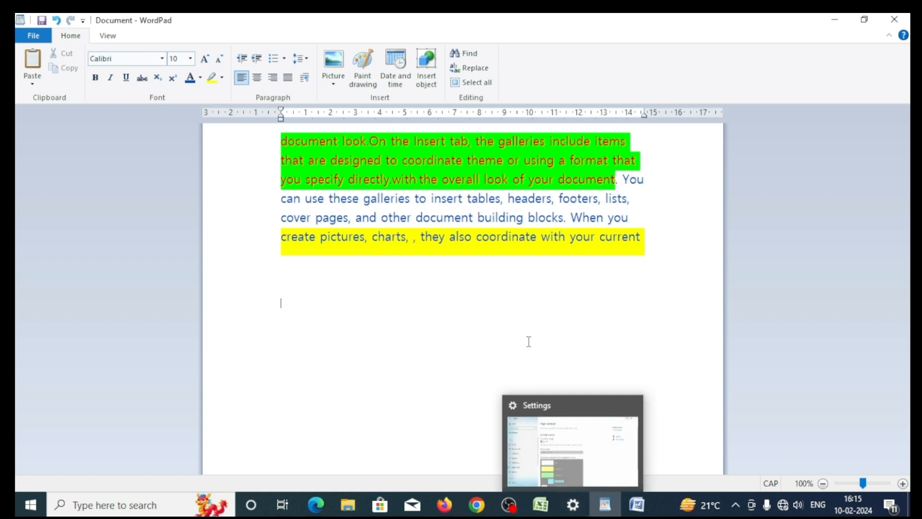